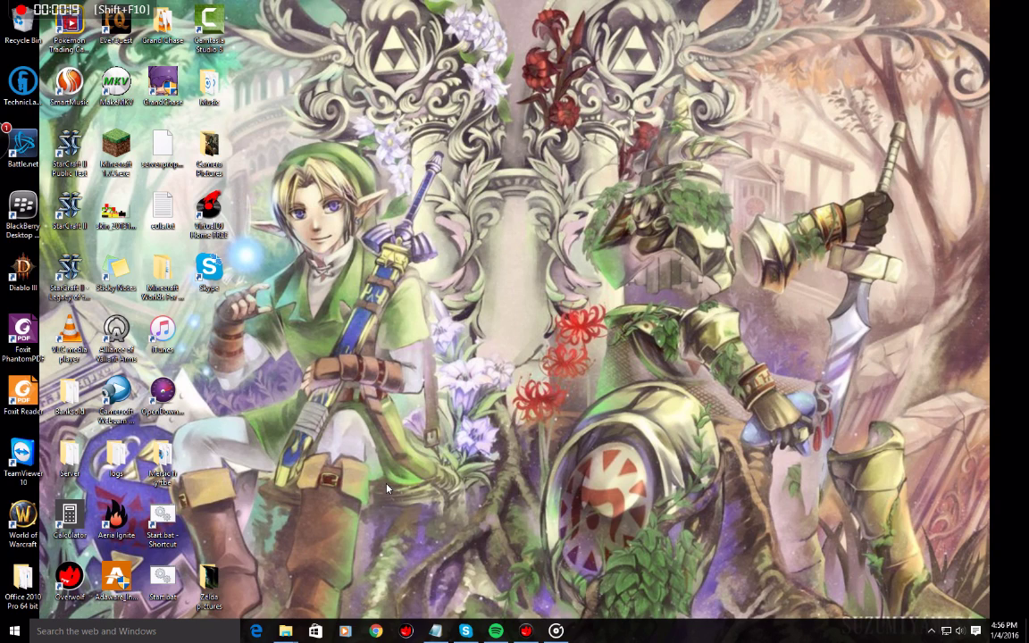
Go to youtube.com in Edge.
click(256, 630)
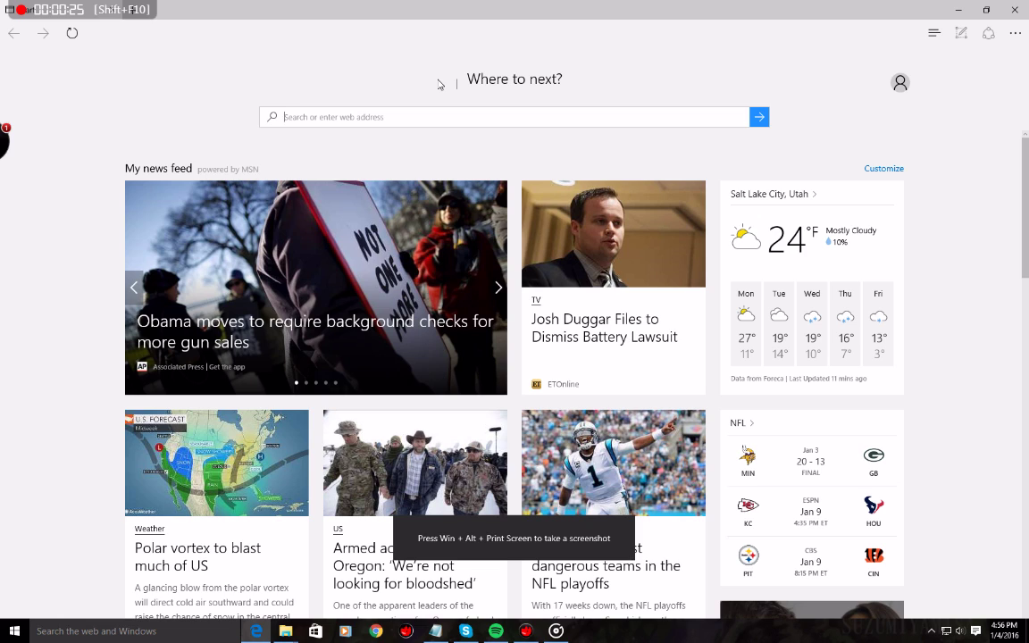
text(youtube.com)
key(Return)
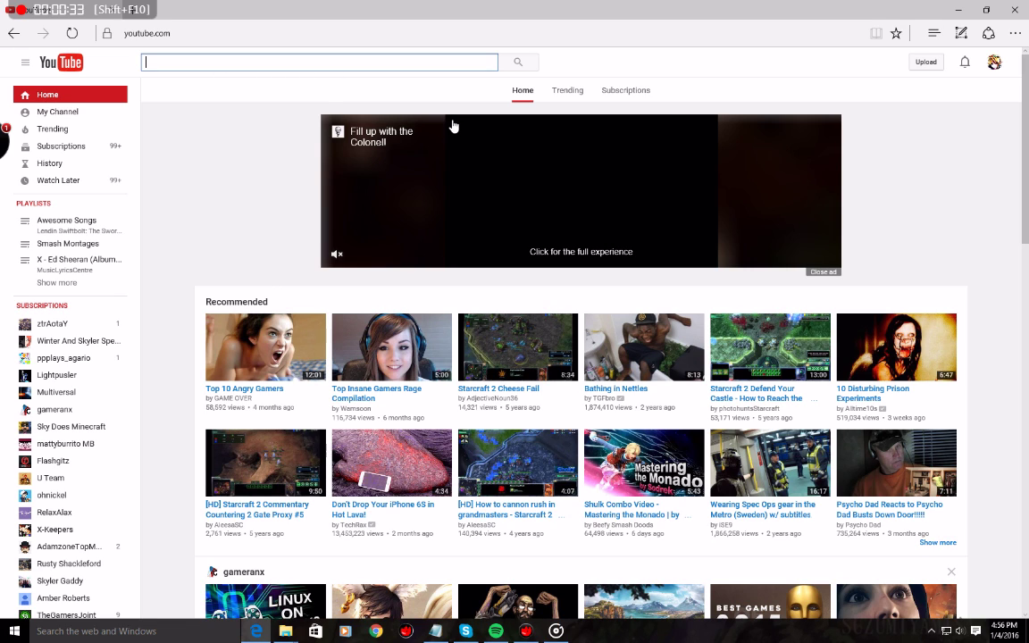
Search 'ed sheeran photograph' and copy the link of the Photograph (Lyrics) video.
text(ed sheeran p)
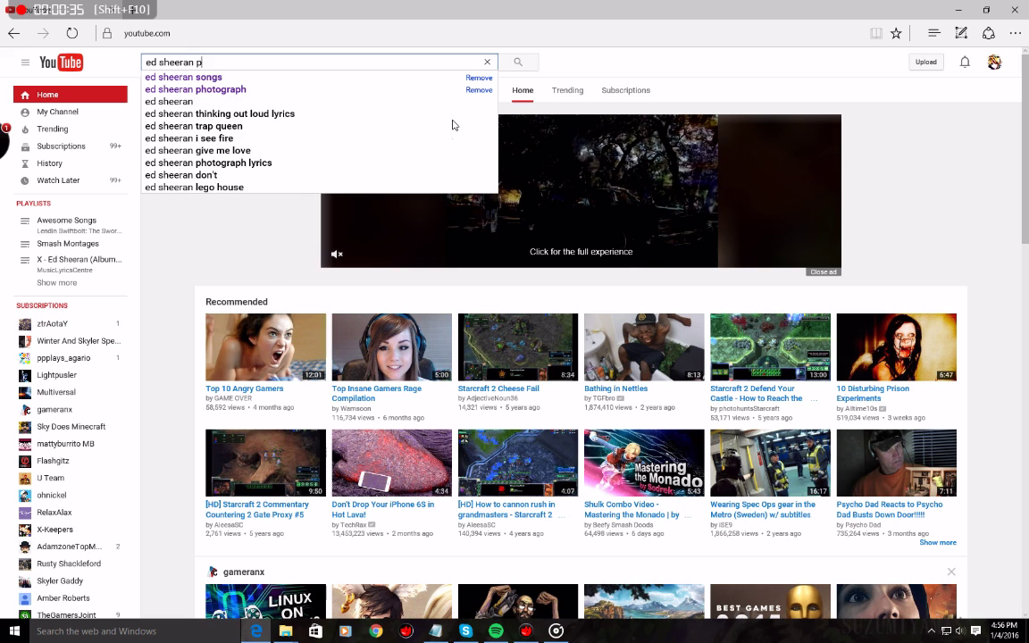
text(hotograph)
key(Return)
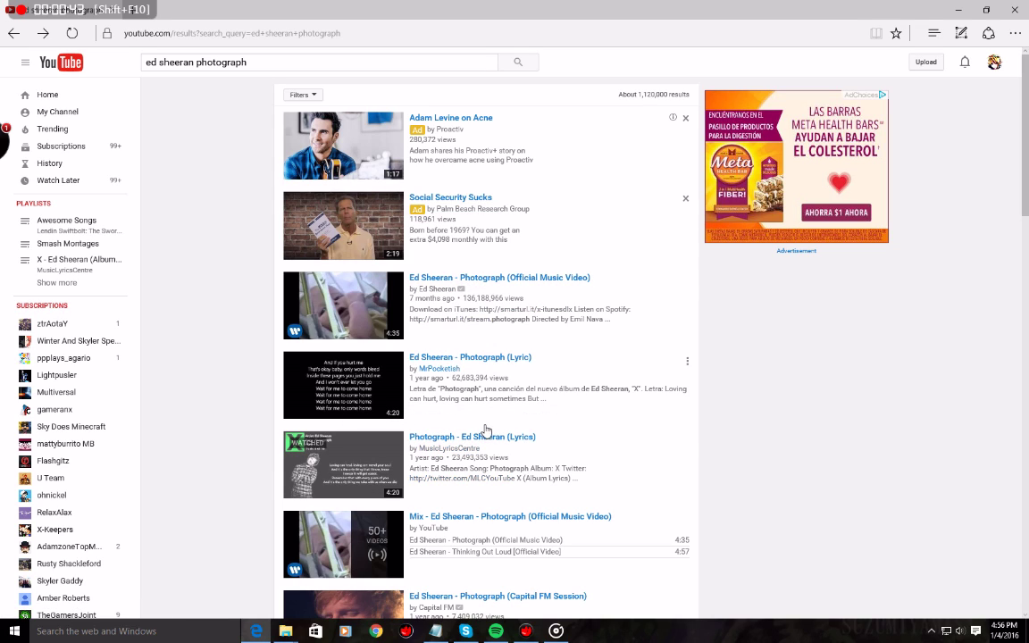
right_click(485, 436)
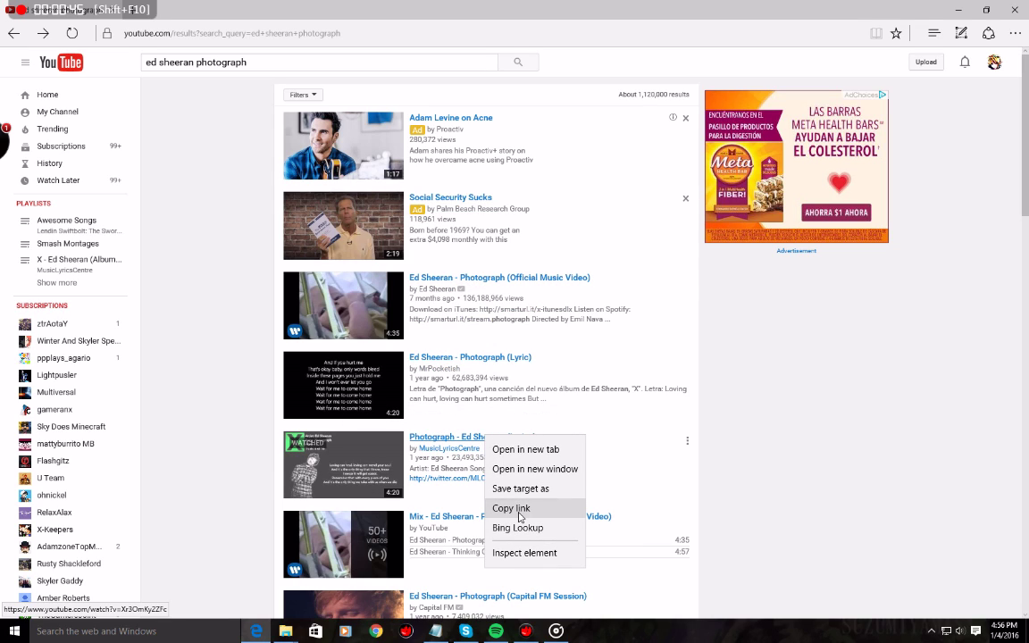
click(519, 511)
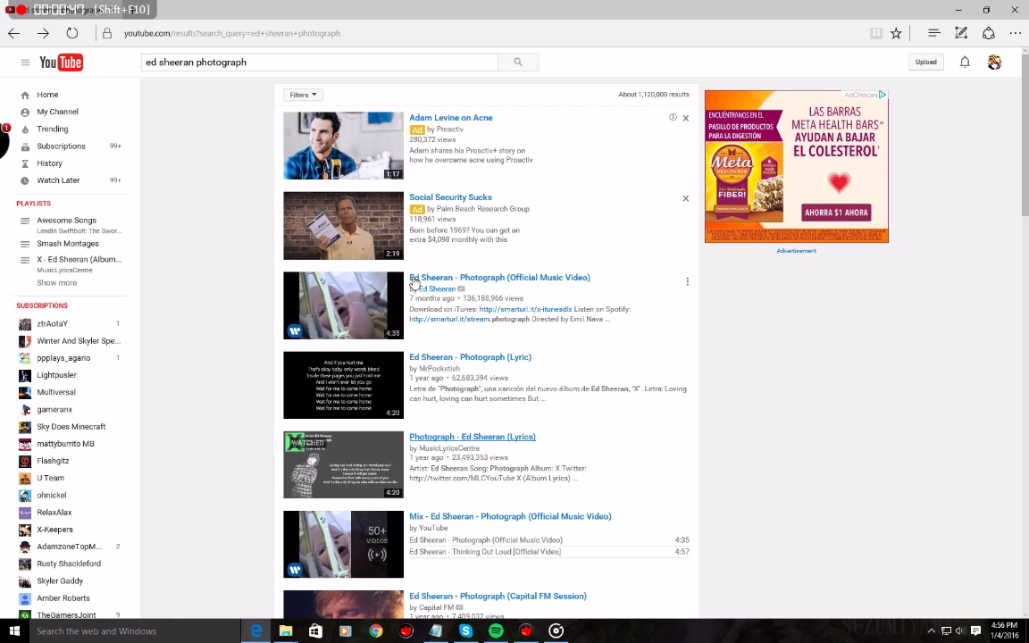
In a new maximized Edge window, search 'youtube mp3' and select the youtube-mp3.org result address.
key(ctrl+n)
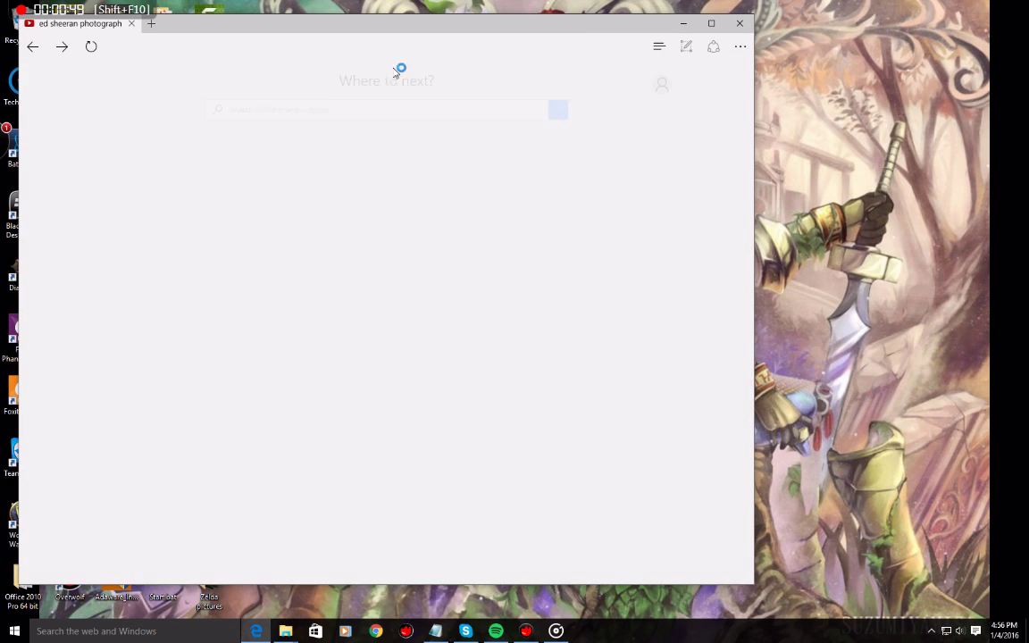
click(711, 23)
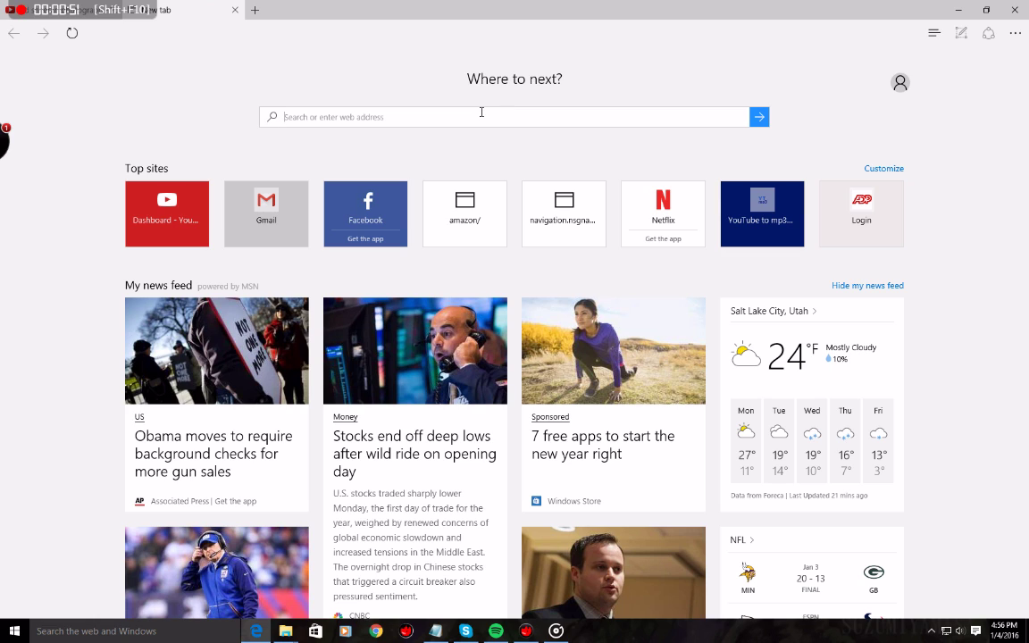
text(youtube)
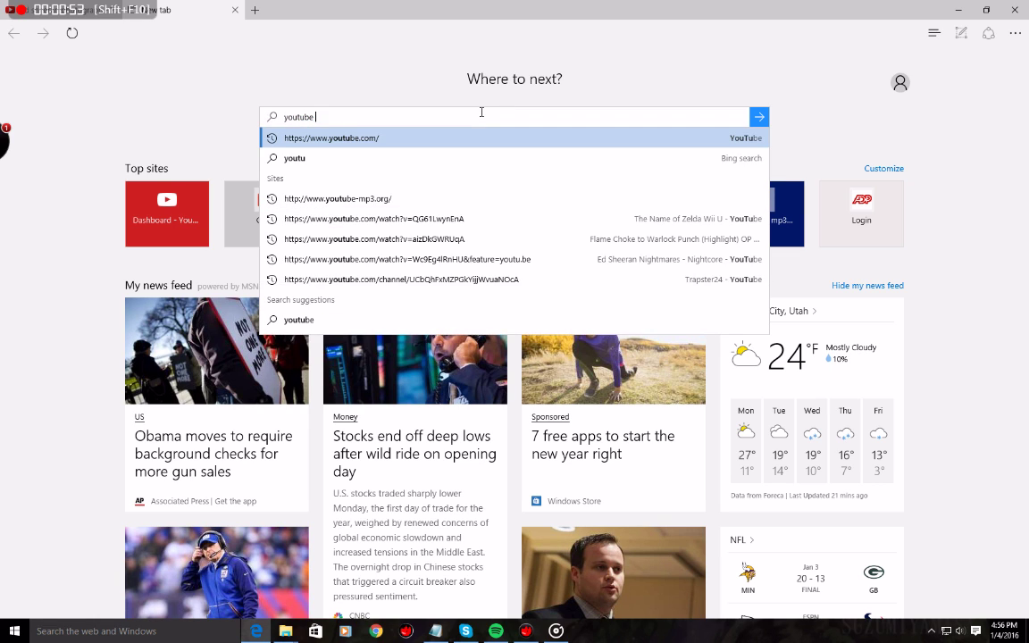
text( mp3)
key(Return)
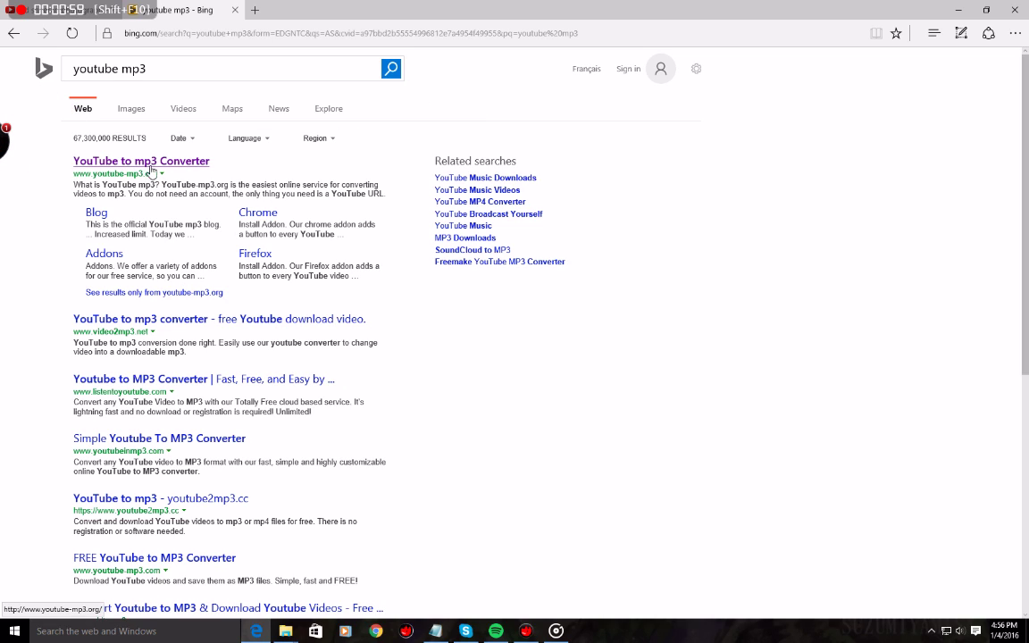
drag(70, 172, 196, 173)
Replace the converter's URL with the copied Photograph lyrics link and convert it to mp3.
click(159, 160)
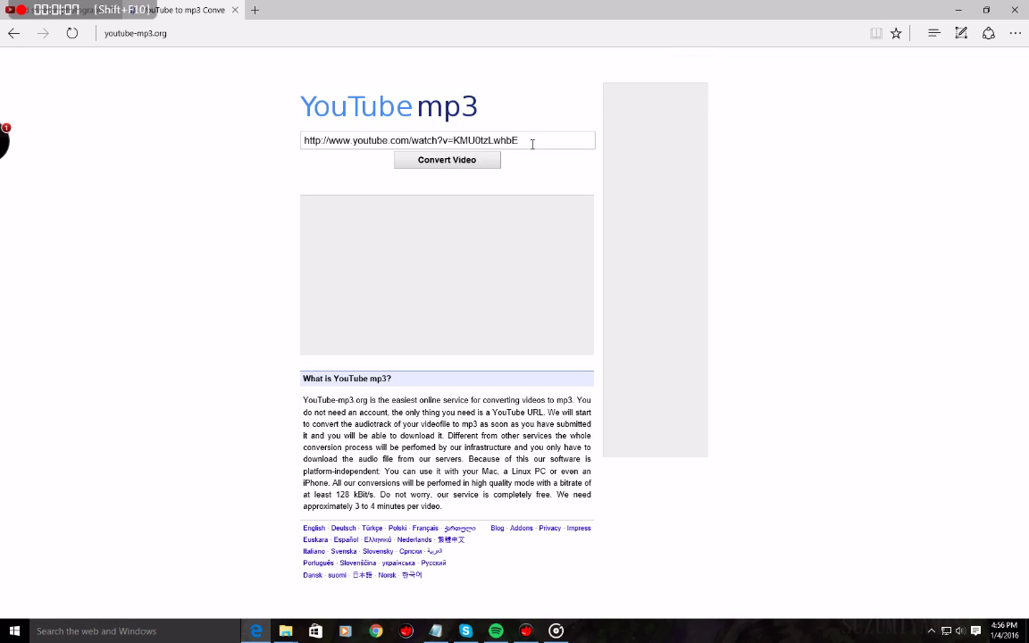
click(537, 143)
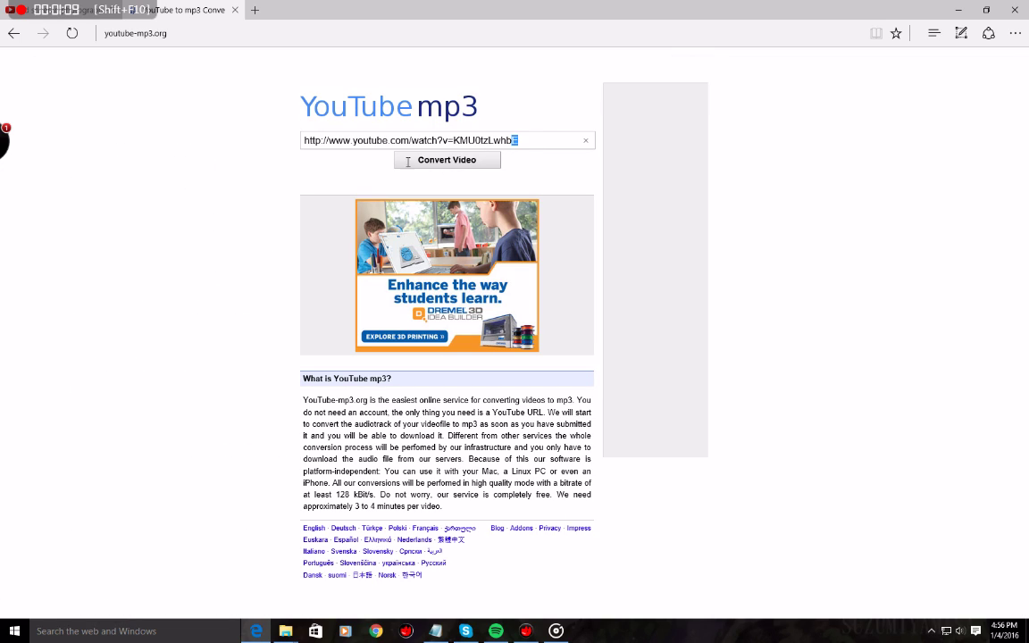
drag(518, 140, 353, 140)
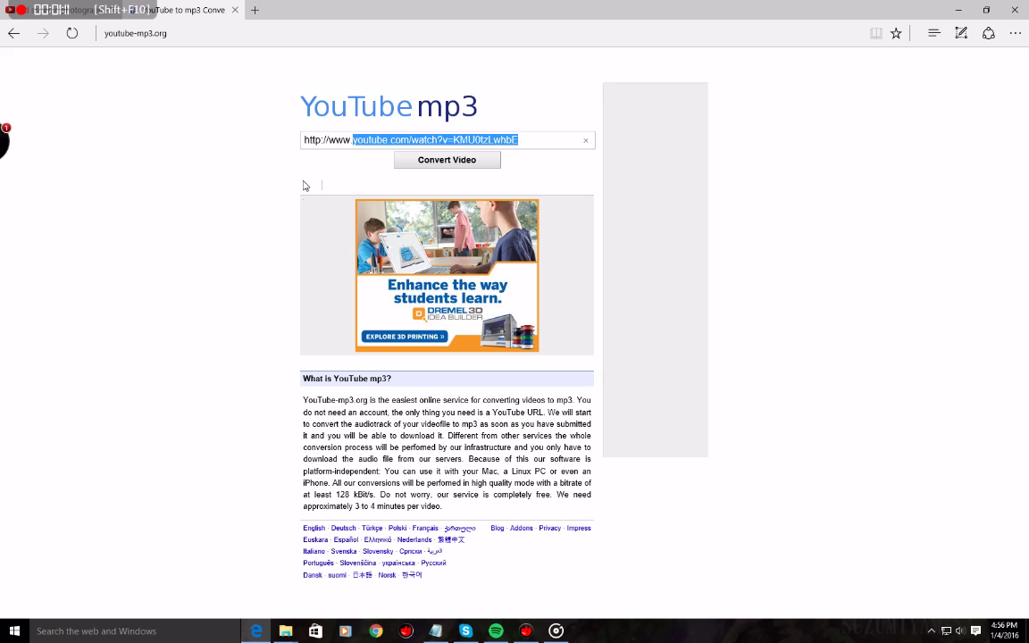
key(BackSpace)
key(BackSpace)
key(BackSpace)
key(BackSpace)
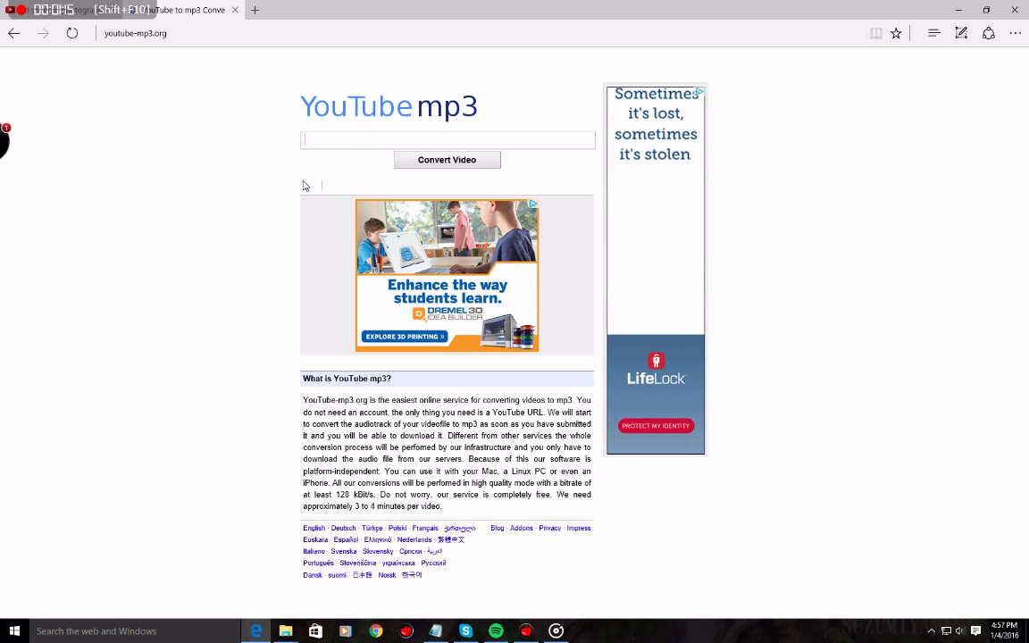
key(ctrl+v)
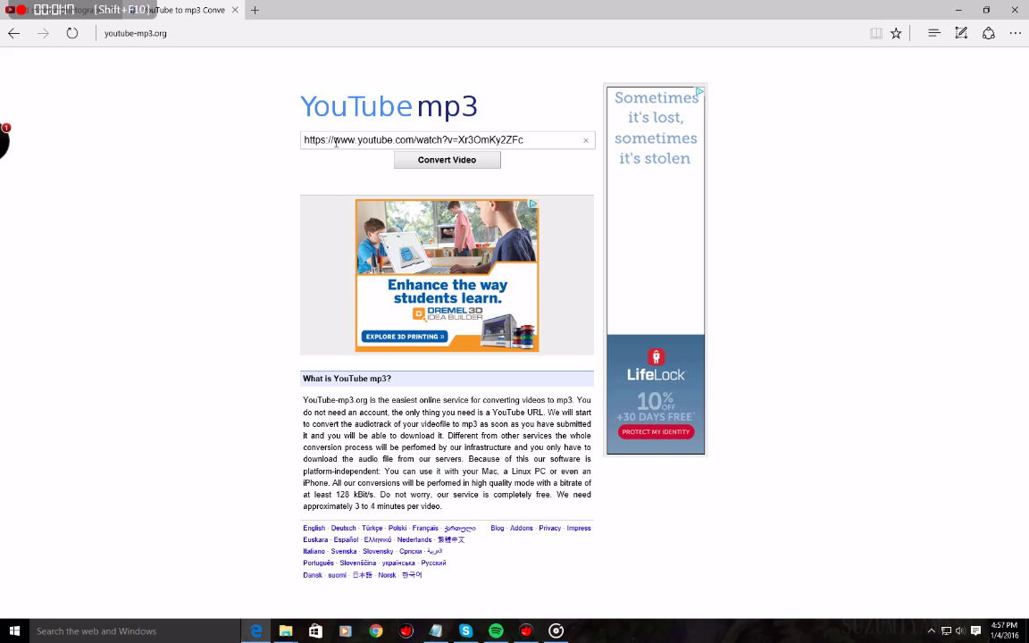
click(453, 165)
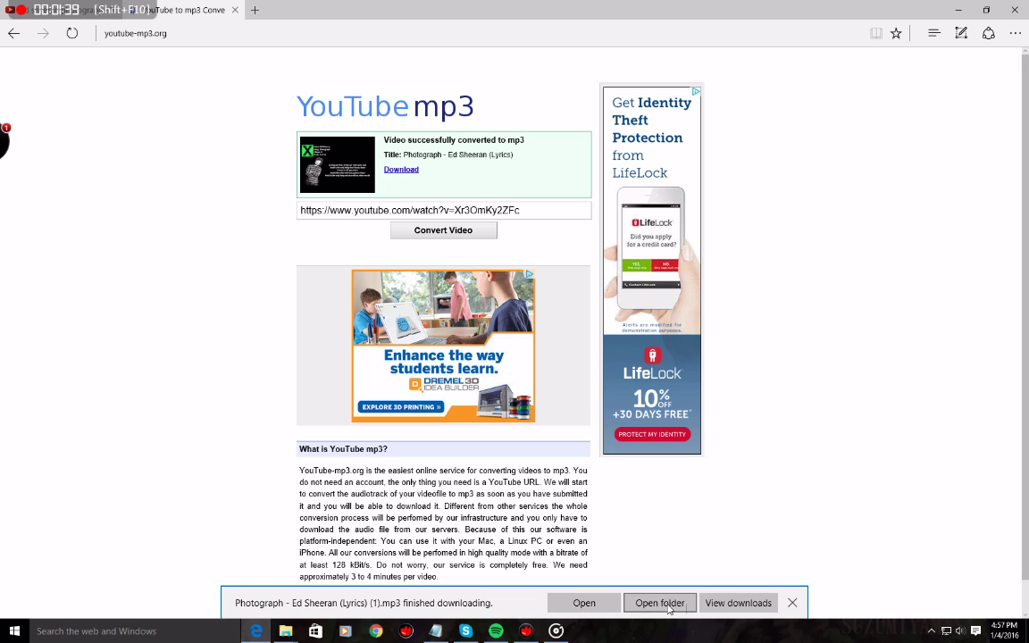
Try opening the downloaded mp3, then dismiss Groove's can't-play error and minimize Groove.
click(599, 604)
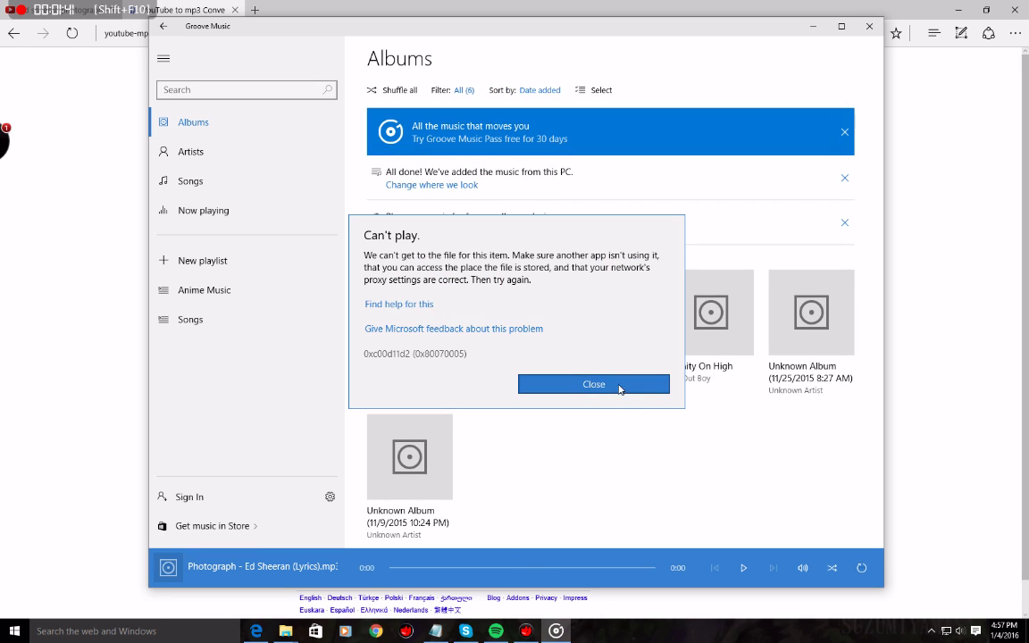
click(653, 384)
click(815, 27)
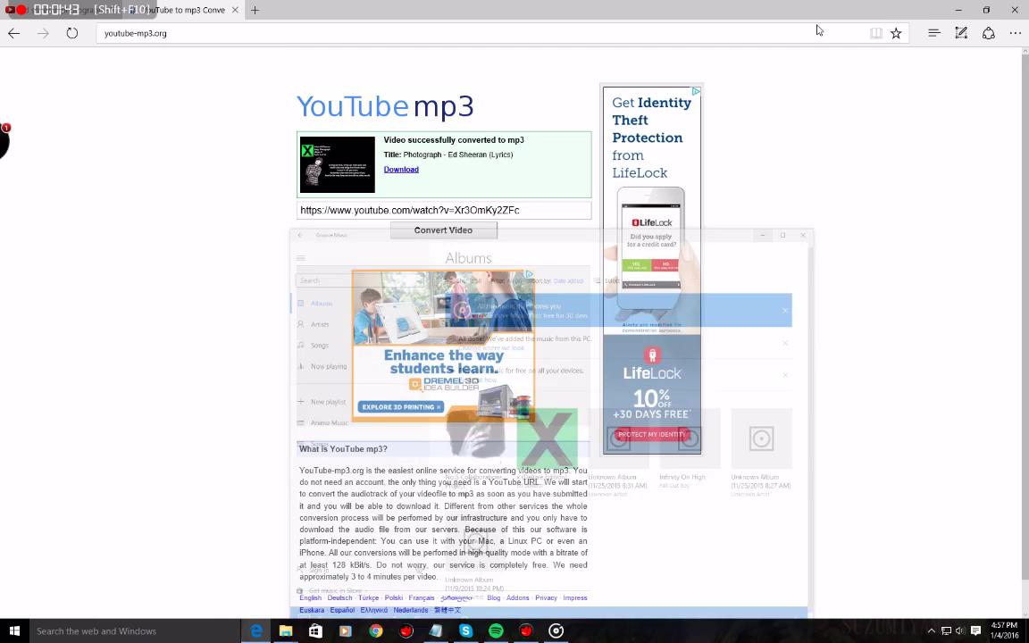
Open the Downloads folder via Windows search and scroll to the Photograph mp3.
click(36, 631)
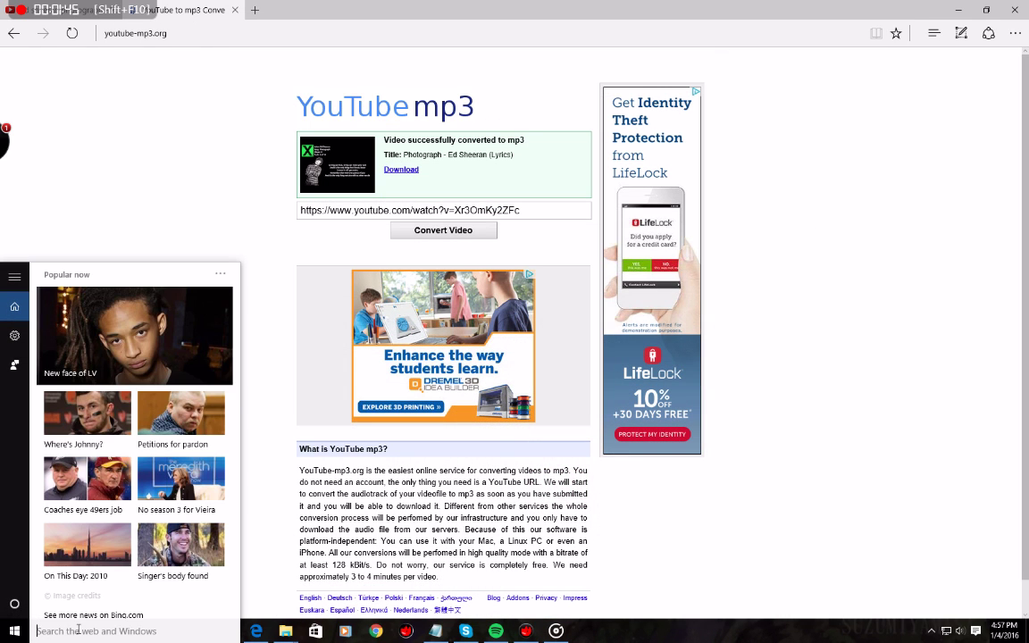
text(downloads)
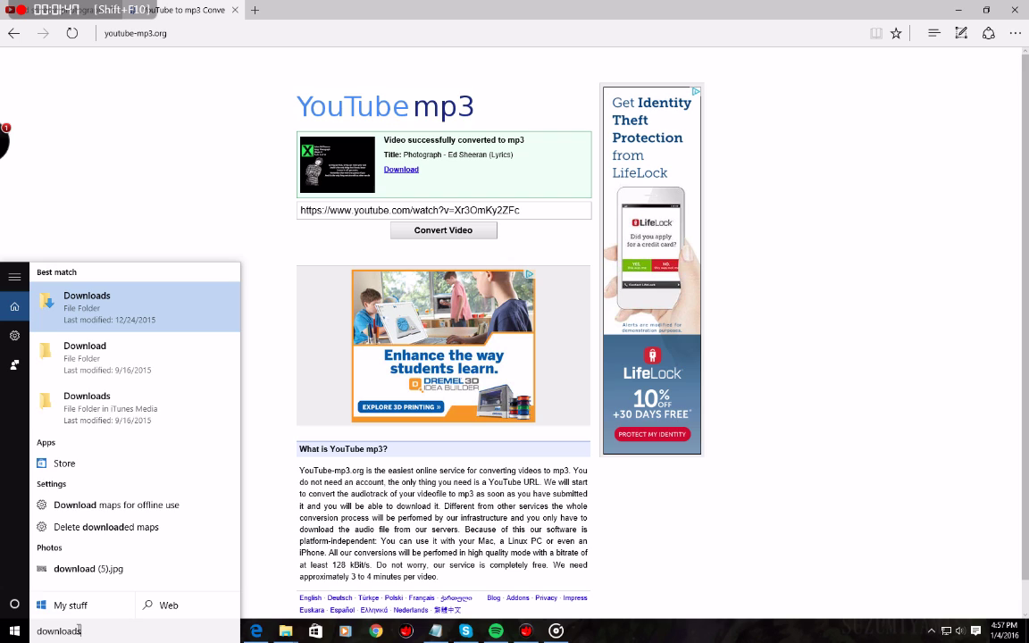
key(Return)
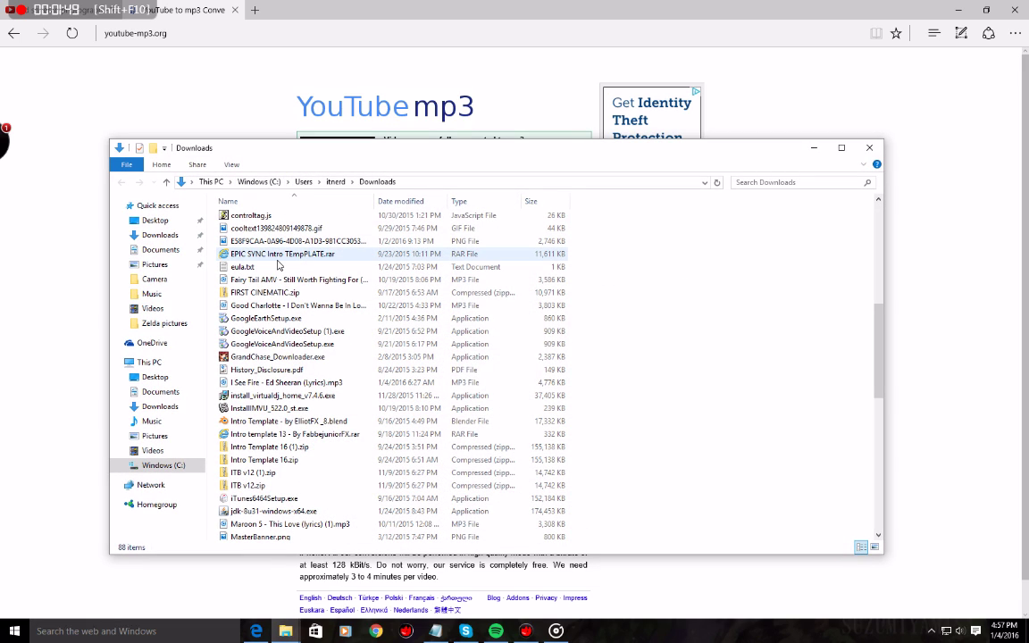
scroll(284, 360, down, 1)
scroll(284, 366, down, 1)
scroll(282, 384, down, 5)
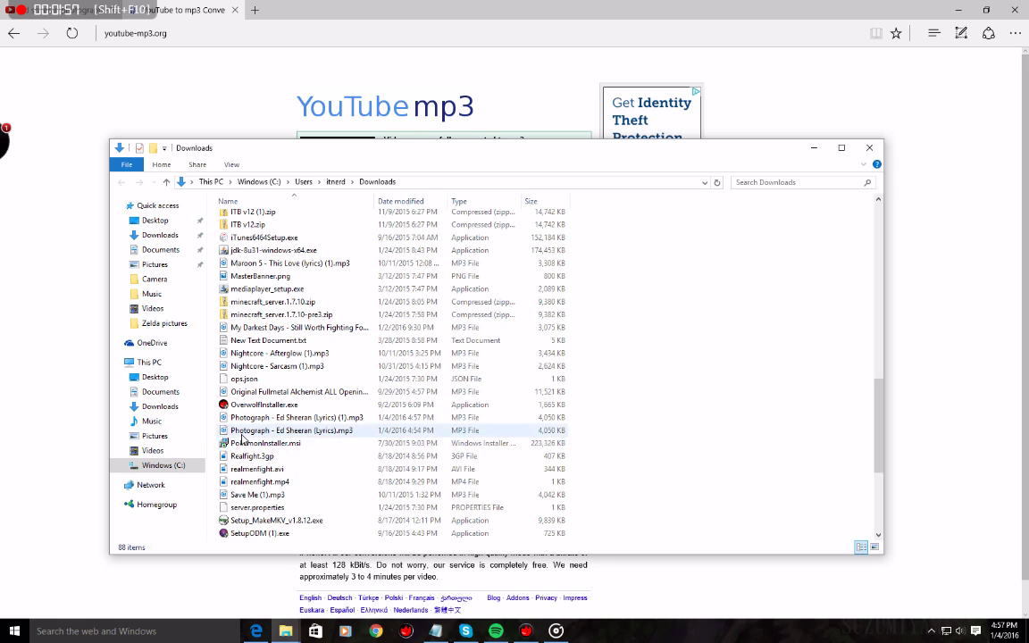
mouse_move(268, 431)
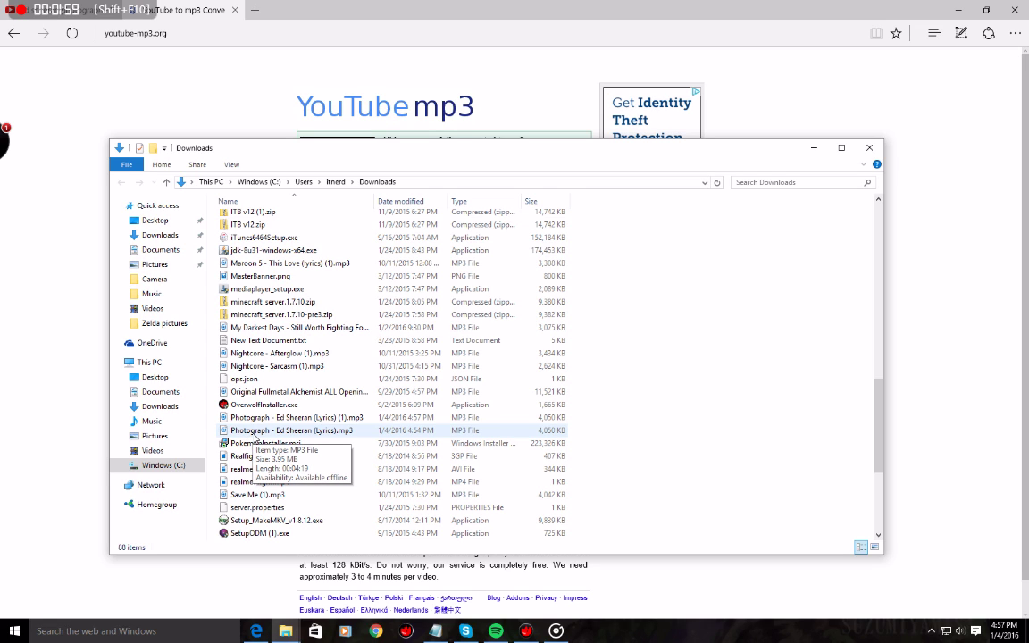
Search the web for 'virtual dj' in a new browser tab.
click(813, 148)
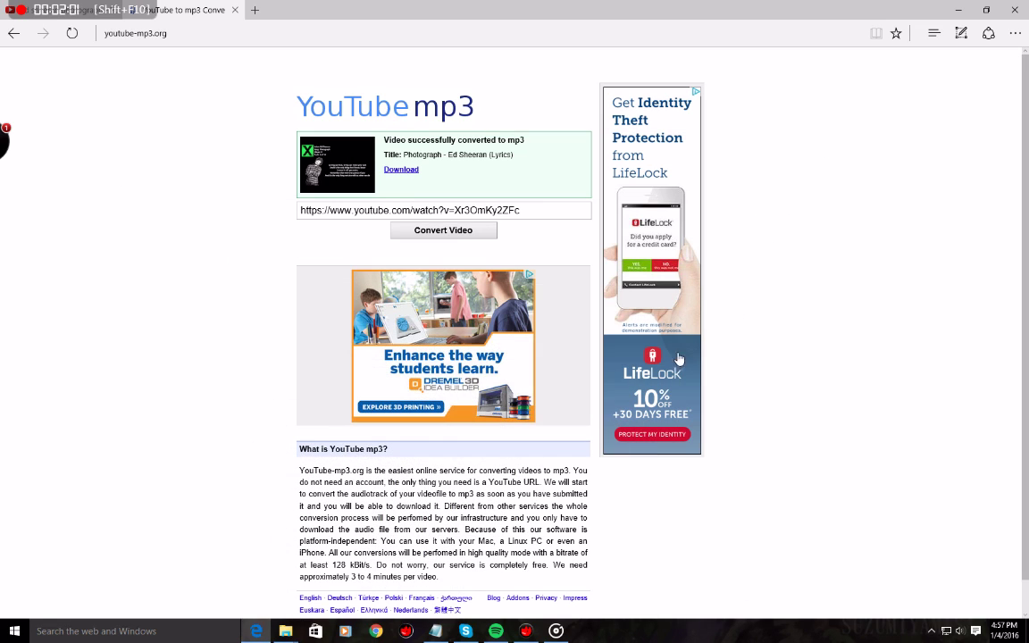
click(254, 11)
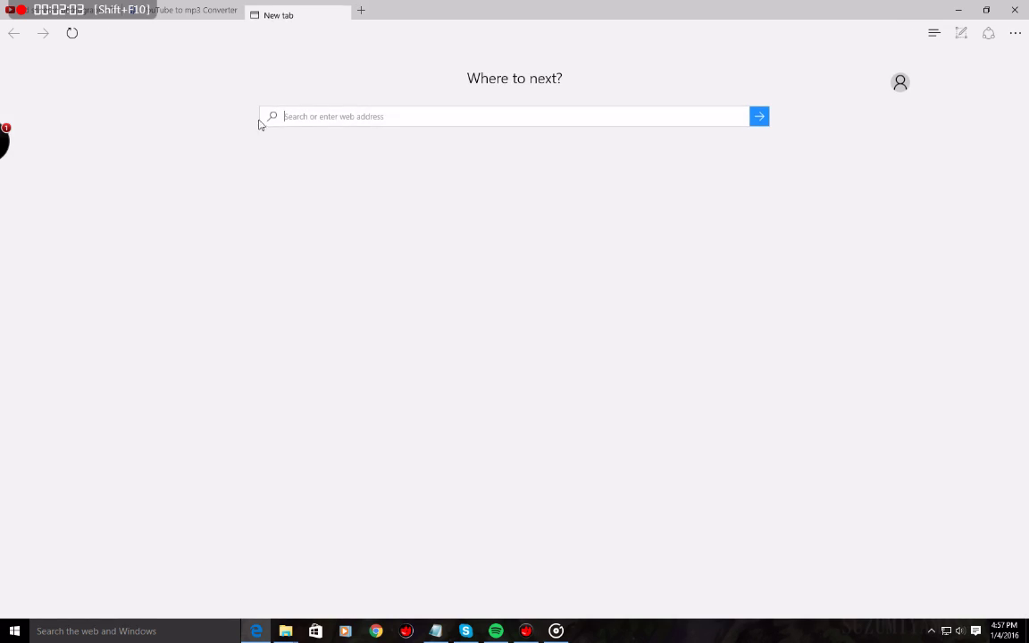
text(vir)
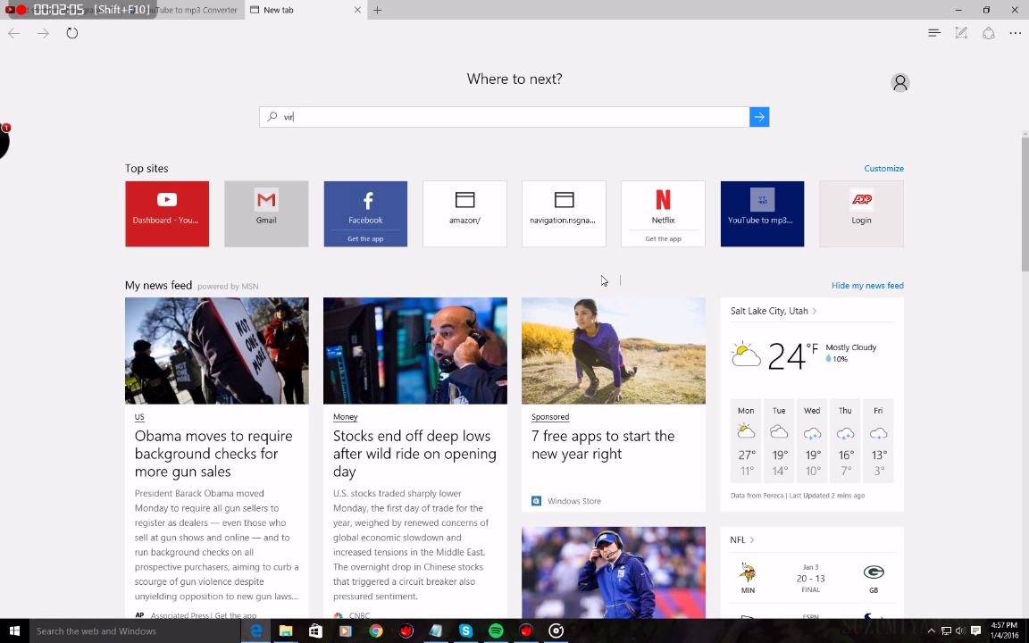
text(tual dj)
key(Return)
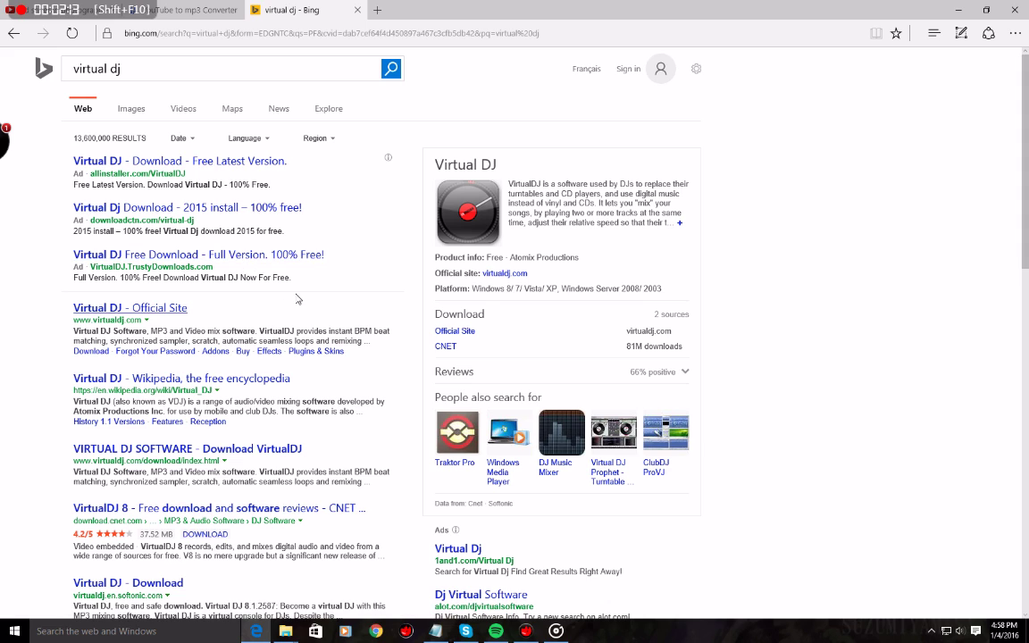
Open the Virtual DJ official site result and scroll through the homepage.
click(161, 309)
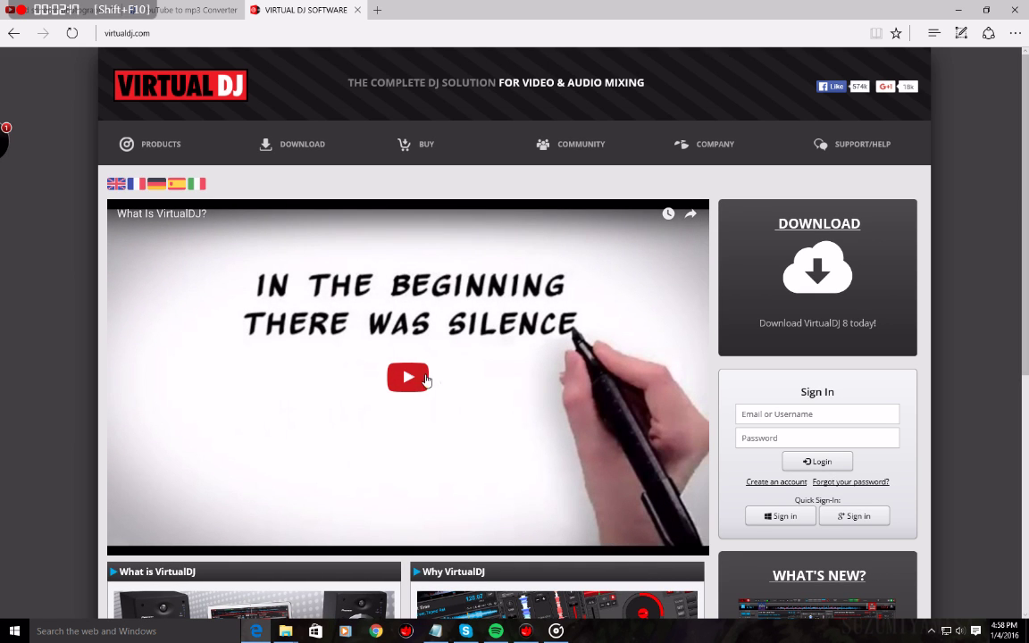
scroll(576, 308, down, 2)
scroll(576, 309, down, 1)
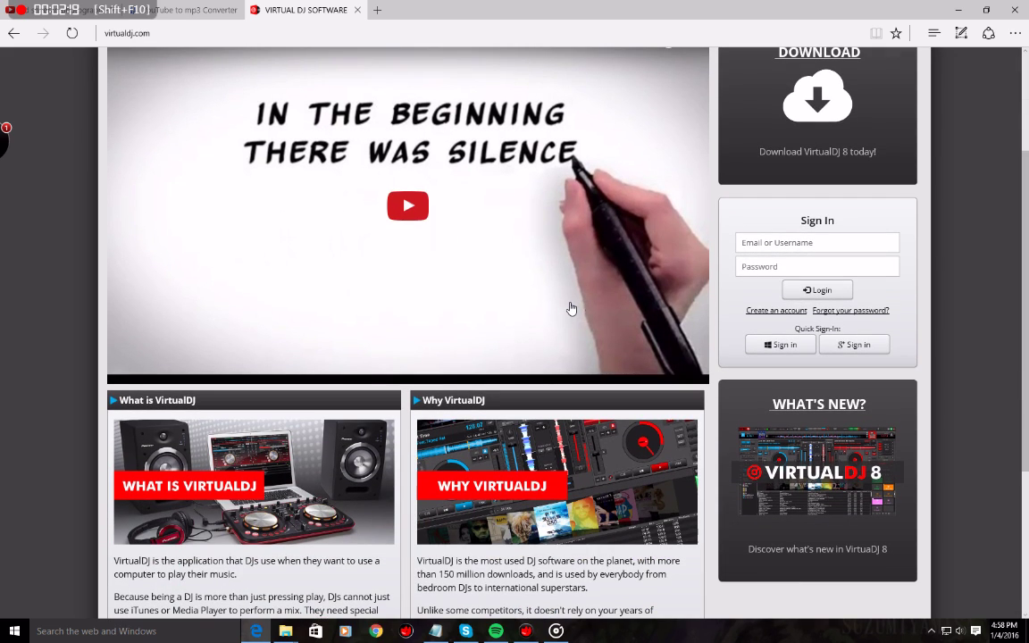
scroll(471, 487, down, 1)
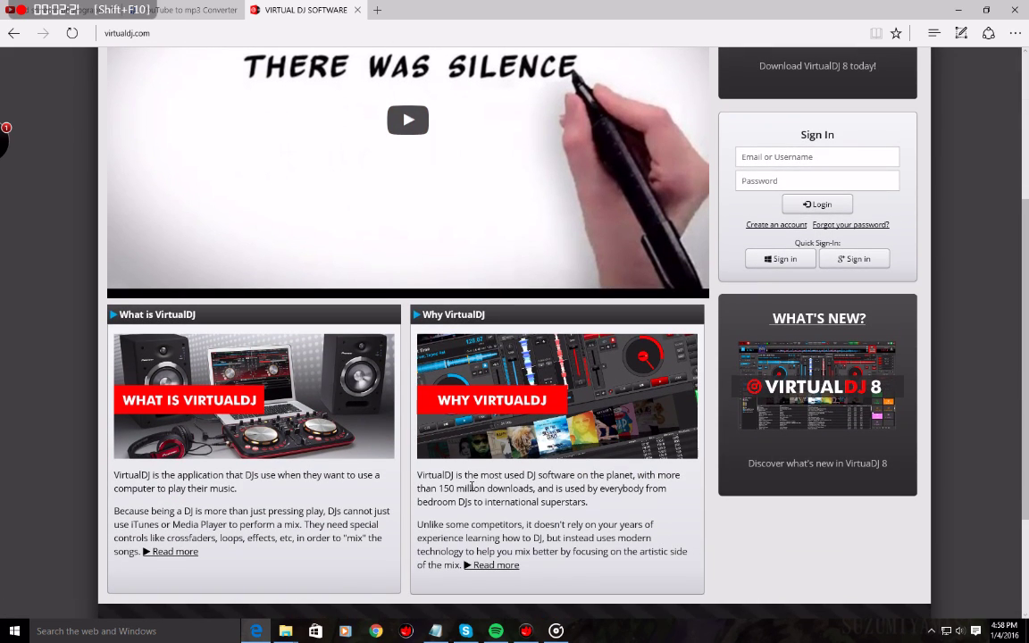
scroll(472, 487, up, 3)
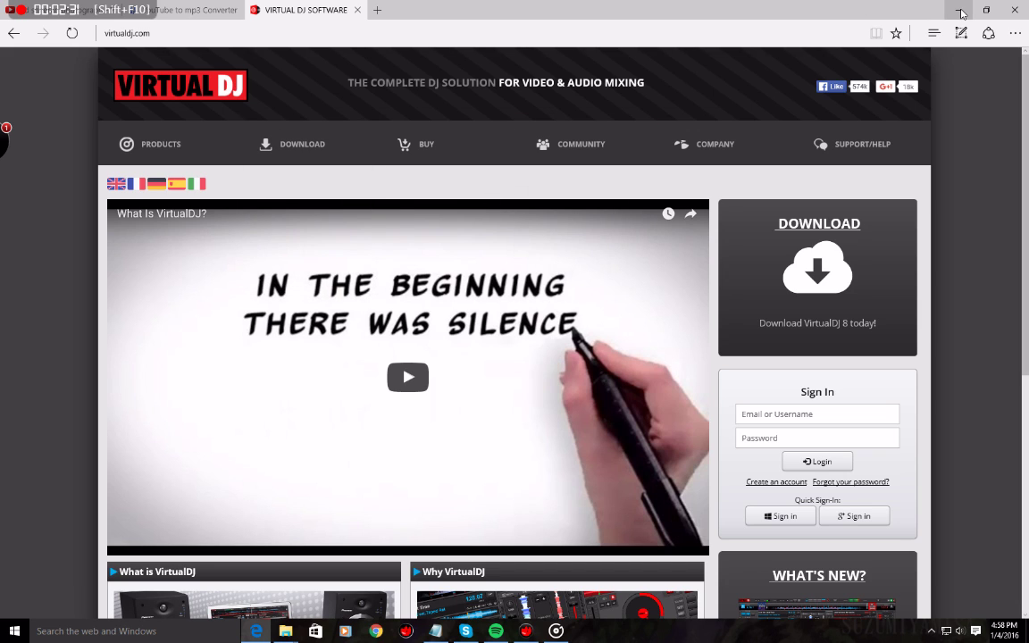
Minimize the browser and launch VirtualDJ from its desktop shortcut.
click(957, 10)
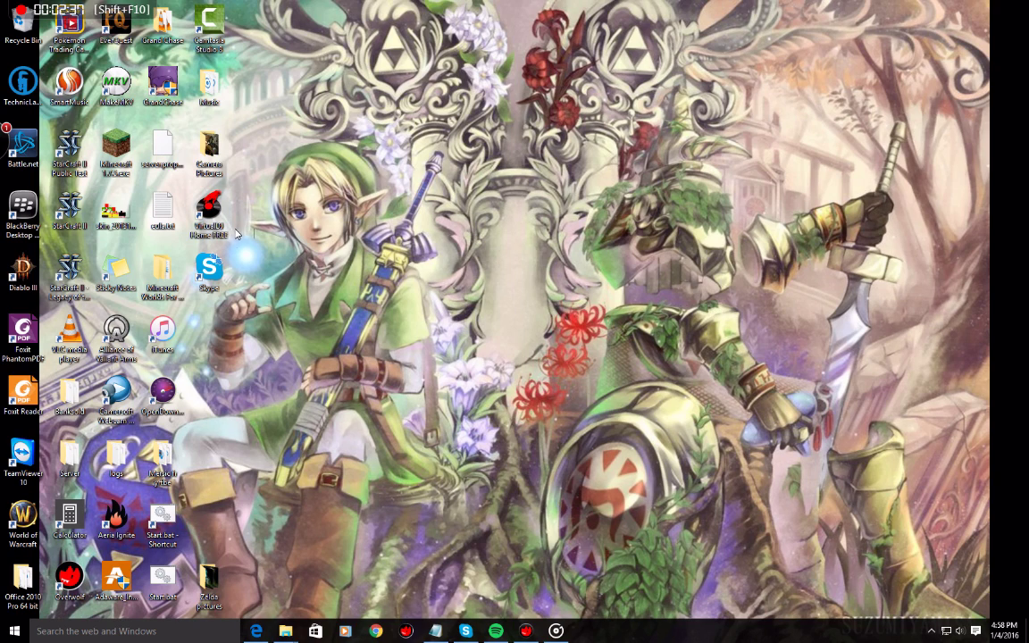
click(208, 214)
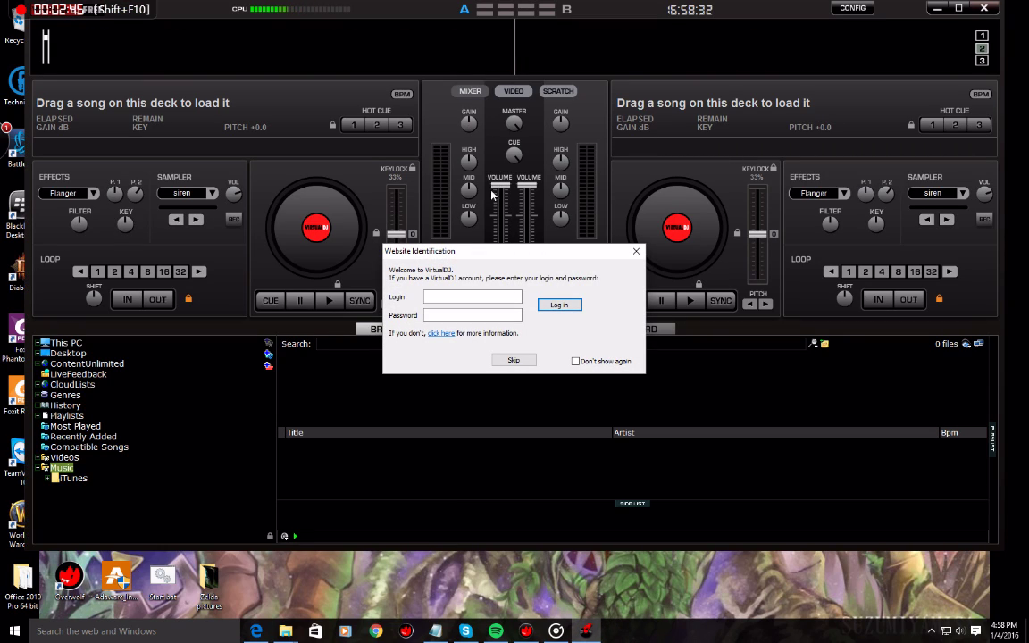
Skip the VirtualDJ account login and reposition the window so its top shows.
click(636, 249)
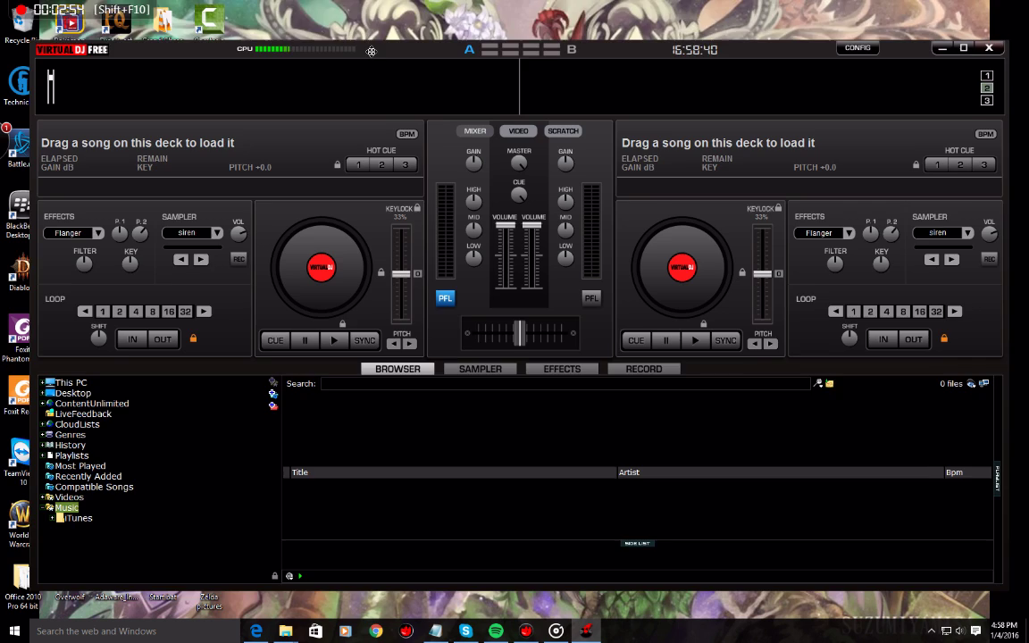
drag(375, 31, 374, 58)
drag(338, 11, 318, 61)
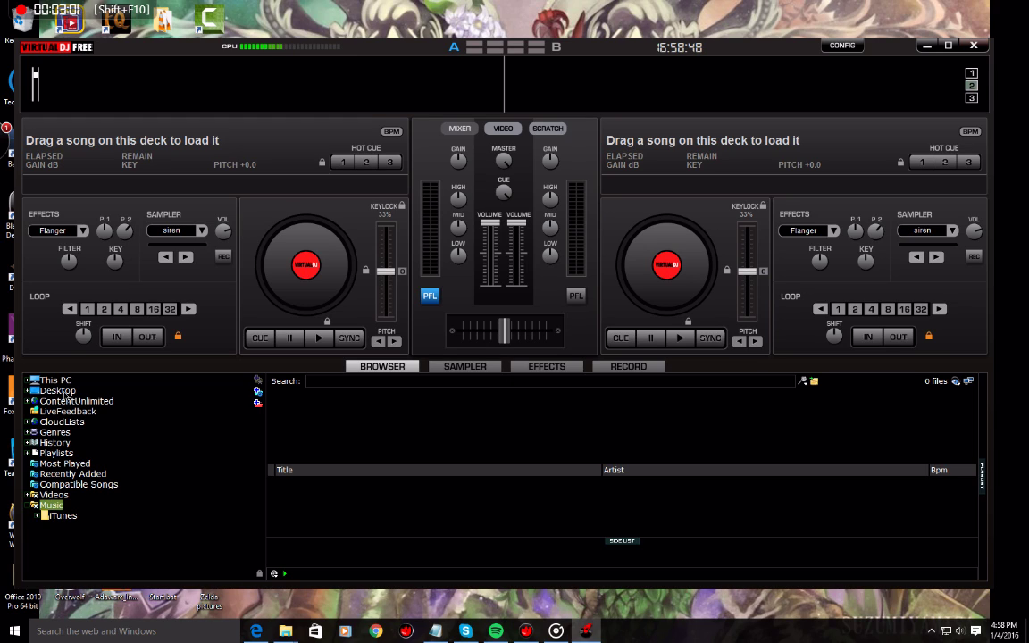
Browse the library folder tree, expanding Desktop and selecting This PC.
click(62, 393)
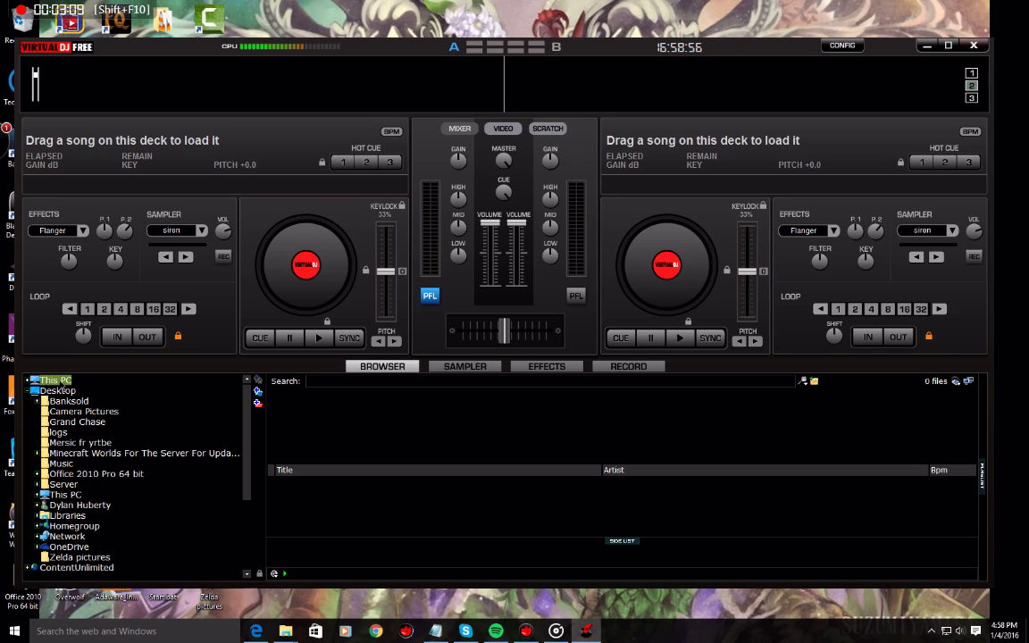
click(62, 381)
scroll(84, 484, down, 1)
scroll(88, 503, down, 1)
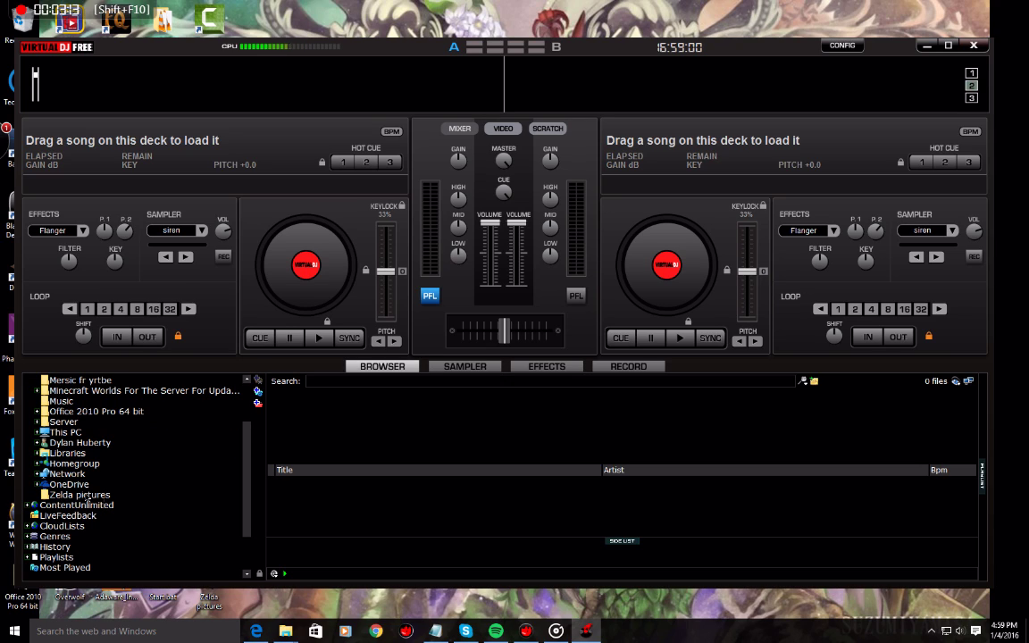
scroll(88, 509, down, 1)
scroll(90, 520, down, 1)
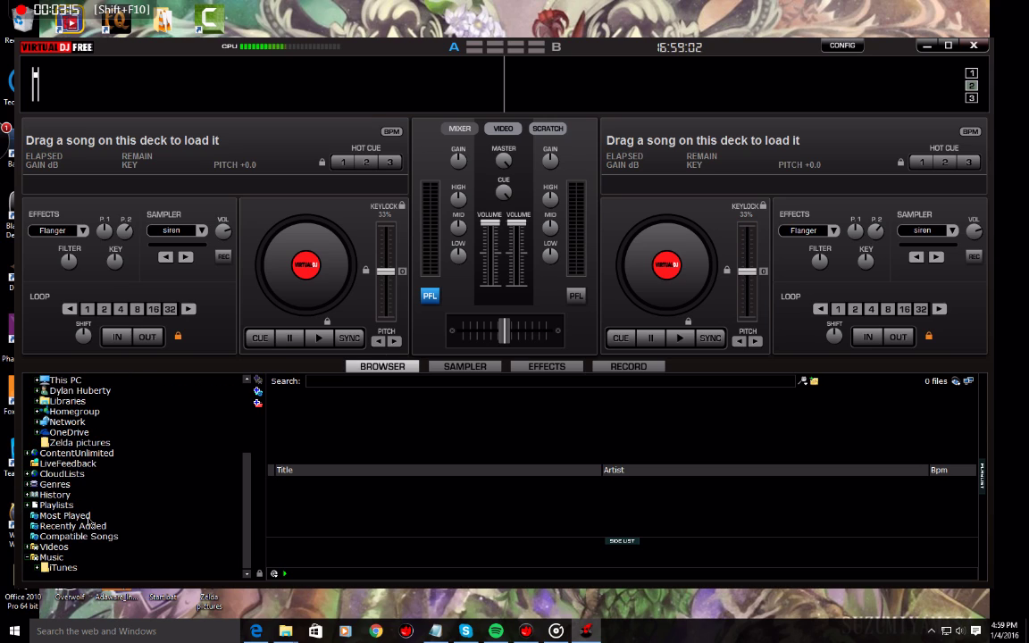
scroll(58, 474, up, 1)
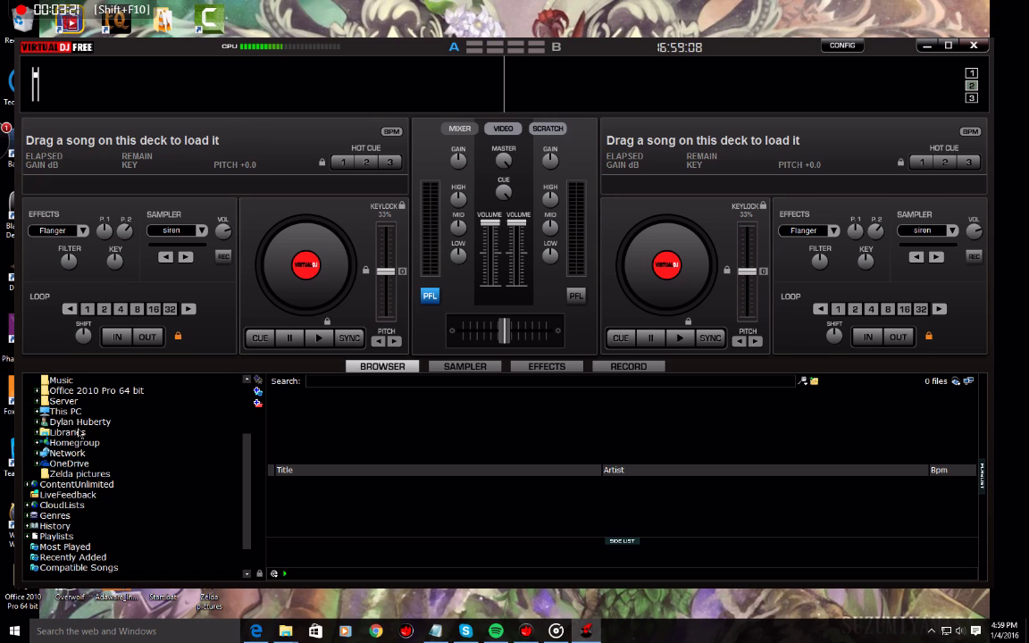
scroll(80, 432, up, 1)
scroll(75, 434, up, 1)
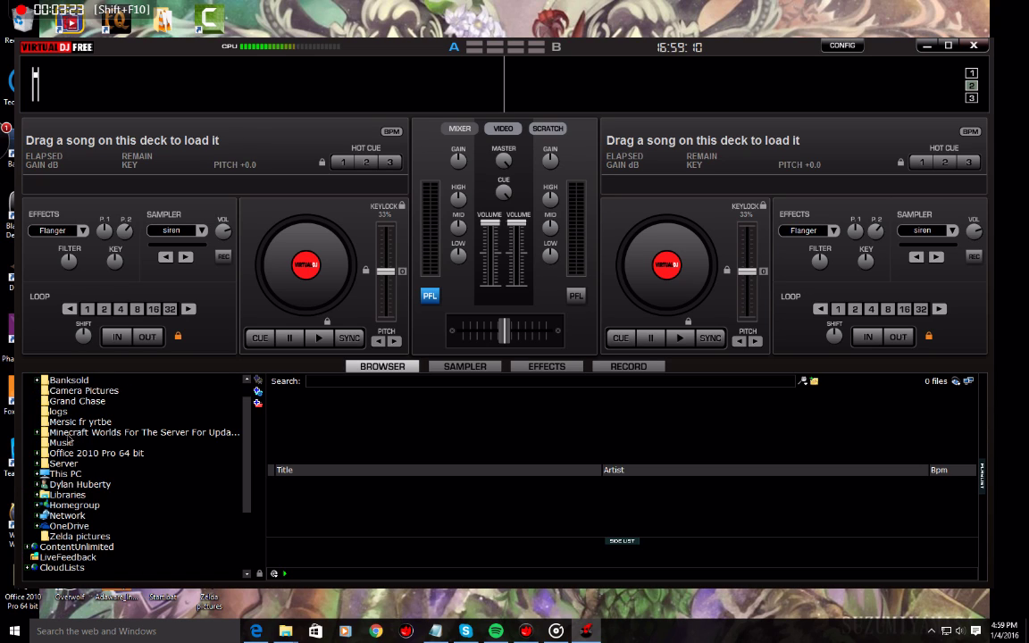
Check the Music and Minecraft Worlds folders, then expand This PC to list its folders.
click(63, 444)
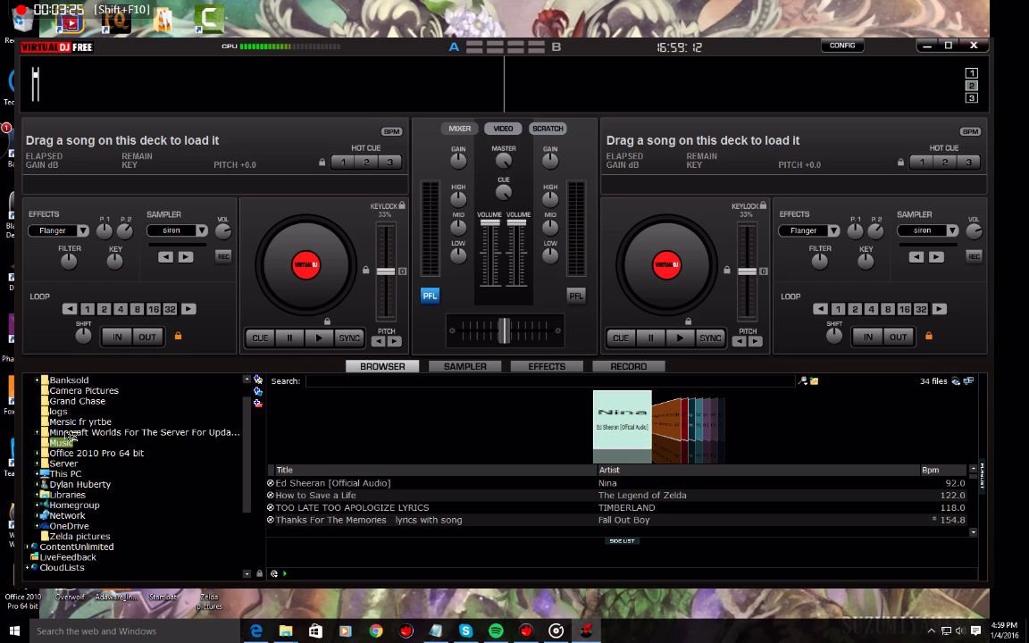
click(71, 433)
scroll(64, 436, up, 1)
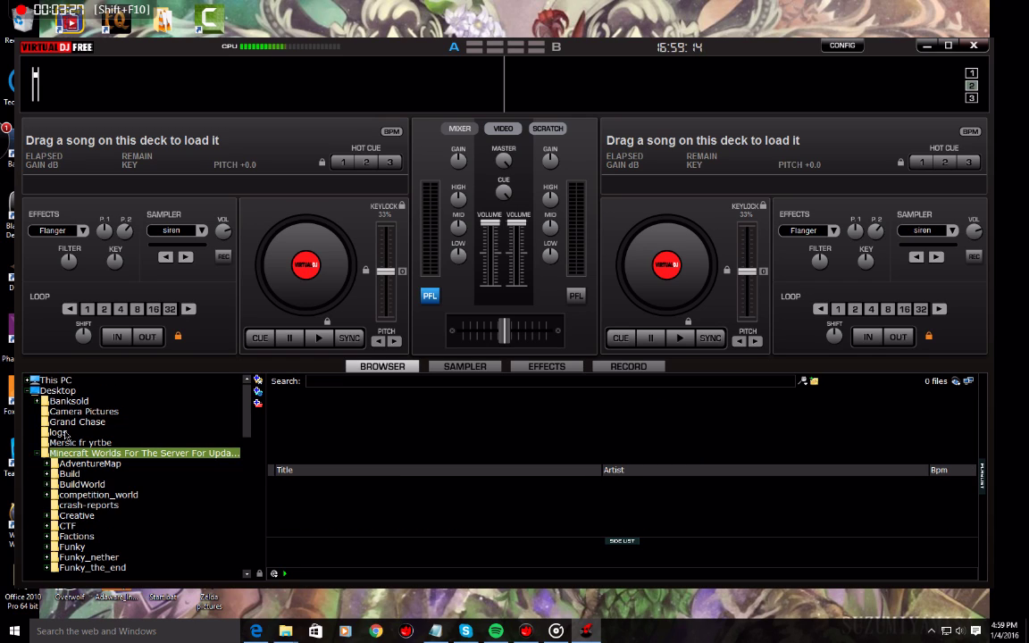
click(60, 381)
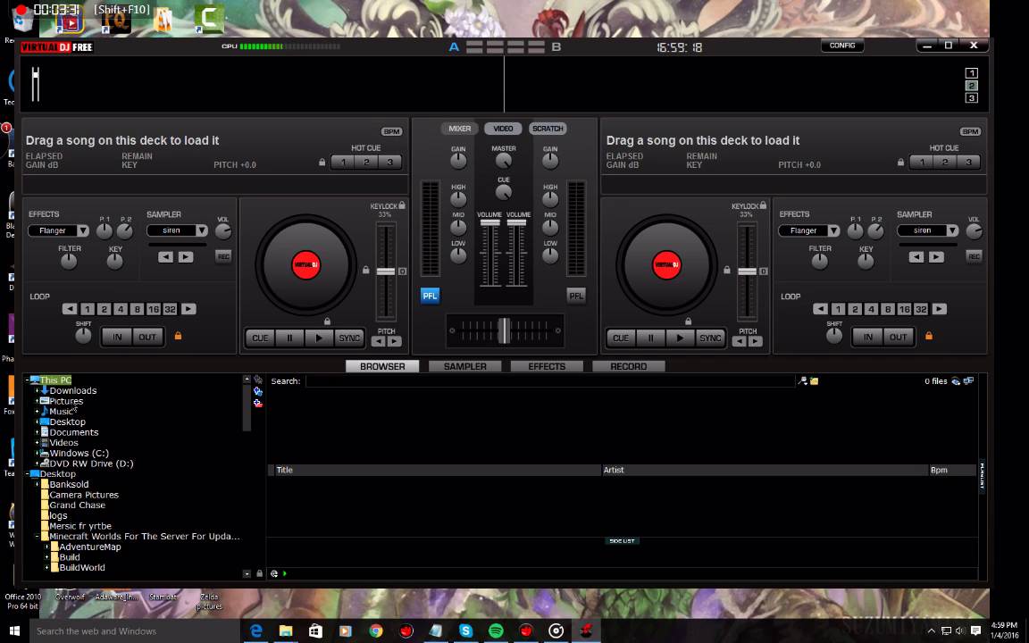
Load Photograph - Ed Sheeran (Lyrics) from Downloads onto deck A.
click(75, 393)
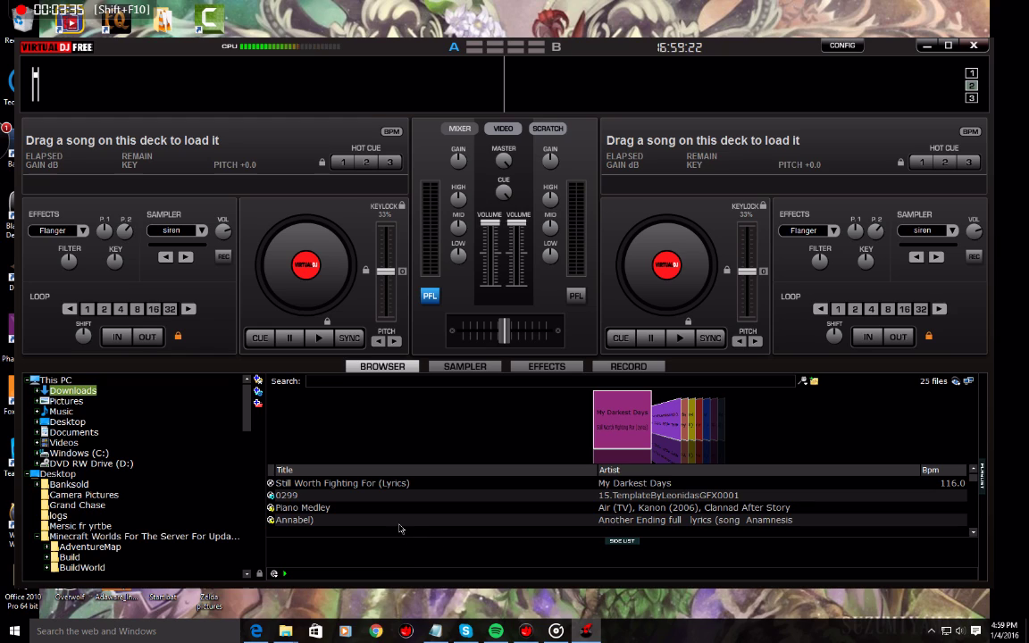
scroll(562, 502, down, 1)
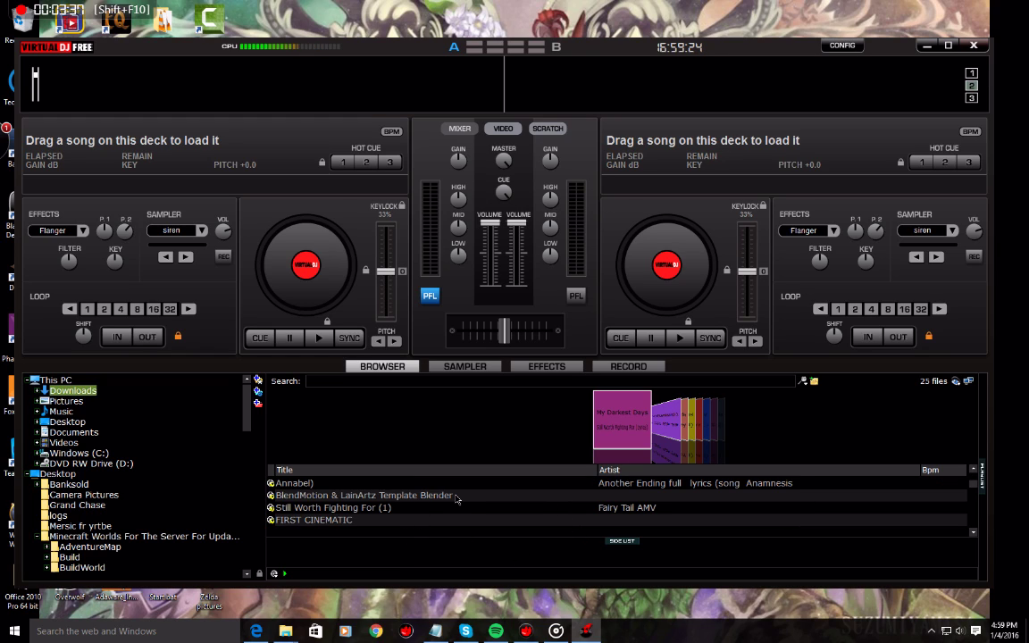
scroll(455, 500, down, 1)
scroll(454, 501, down, 1)
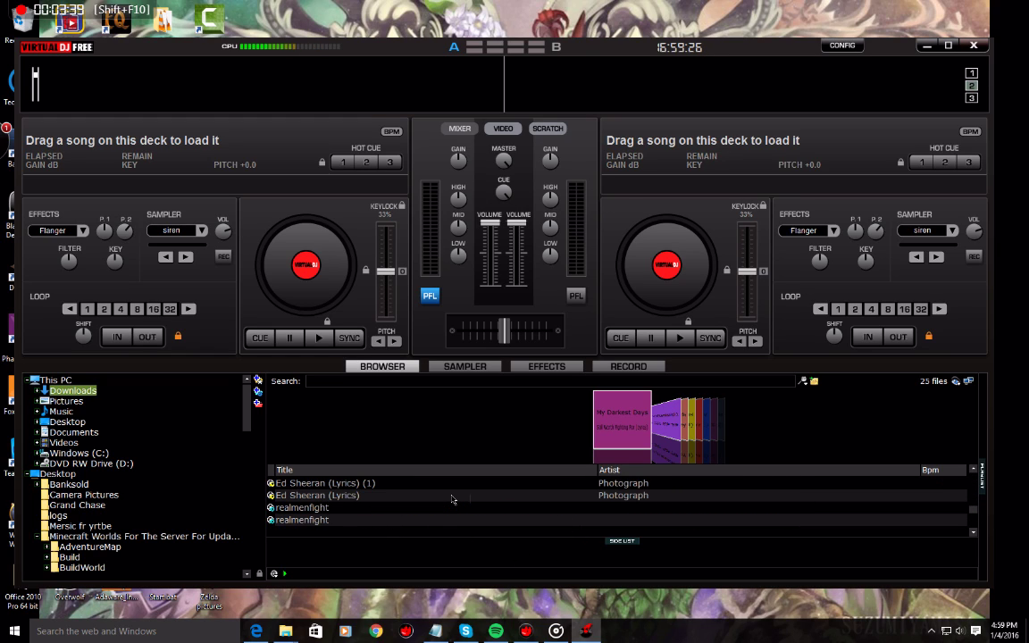
click(354, 497)
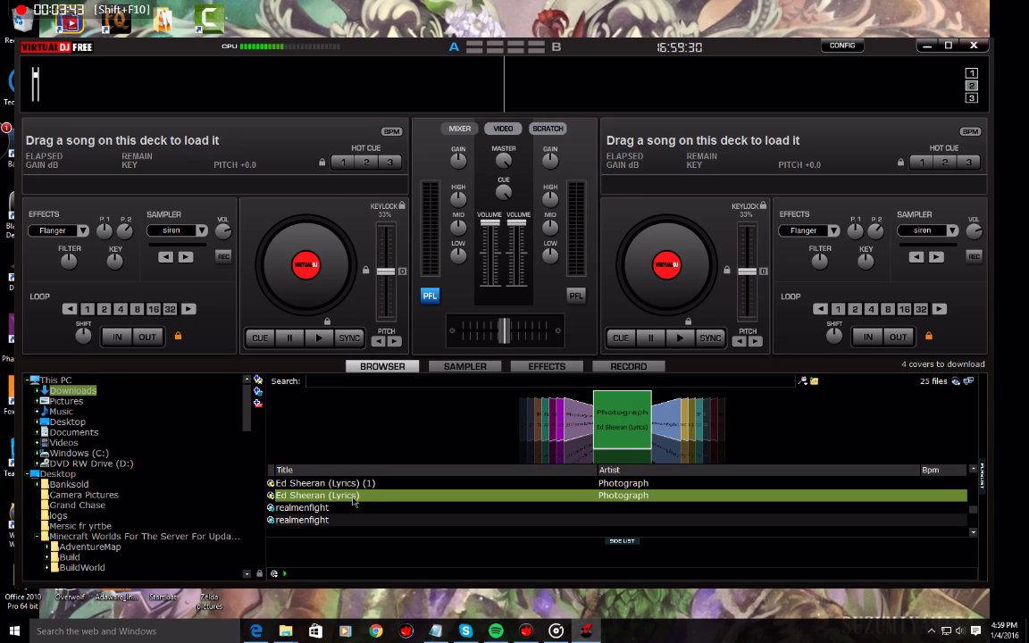
drag(353, 497, 251, 125)
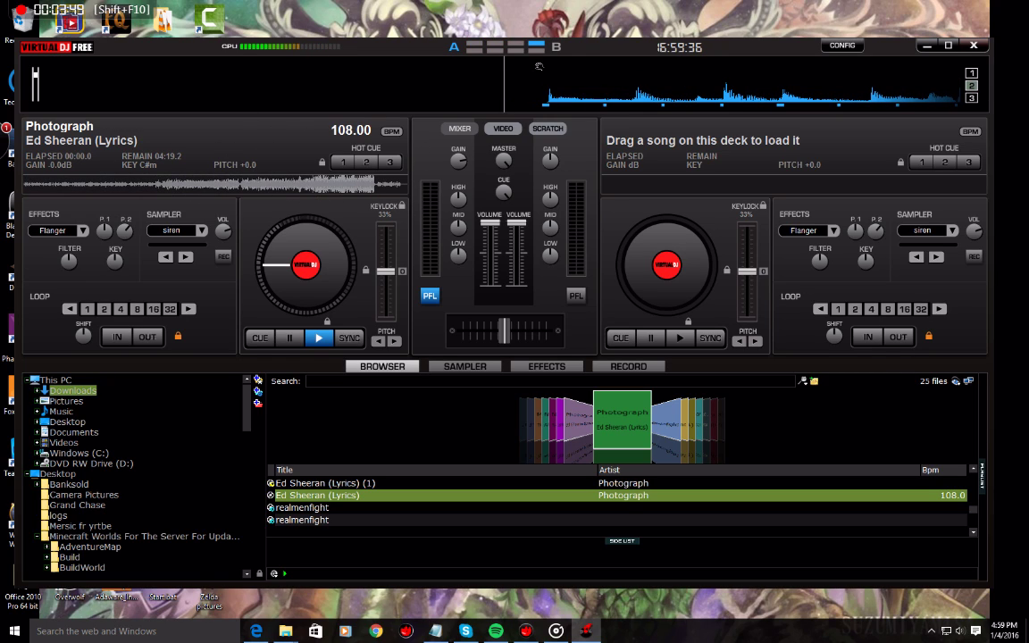
Maximize VirtualDJ, play the track briefly, and cue back to its start.
click(949, 46)
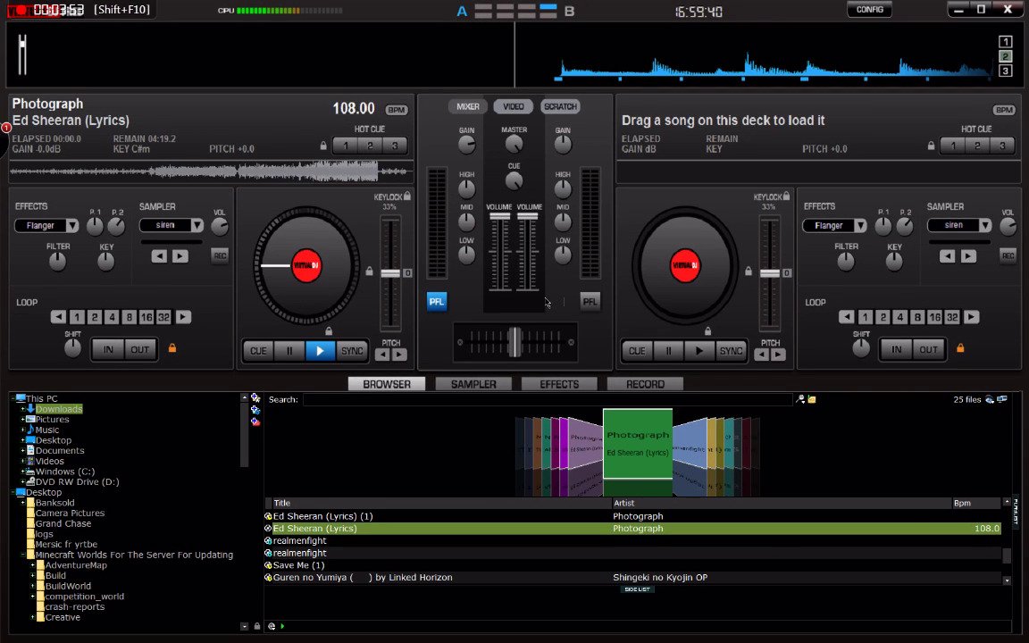
click(320, 351)
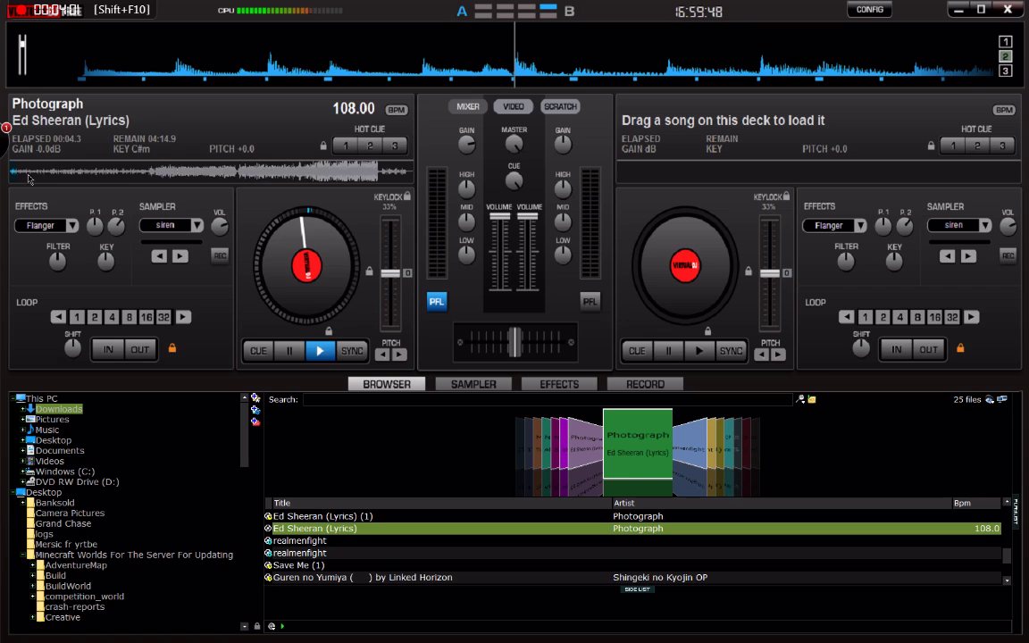
click(14, 168)
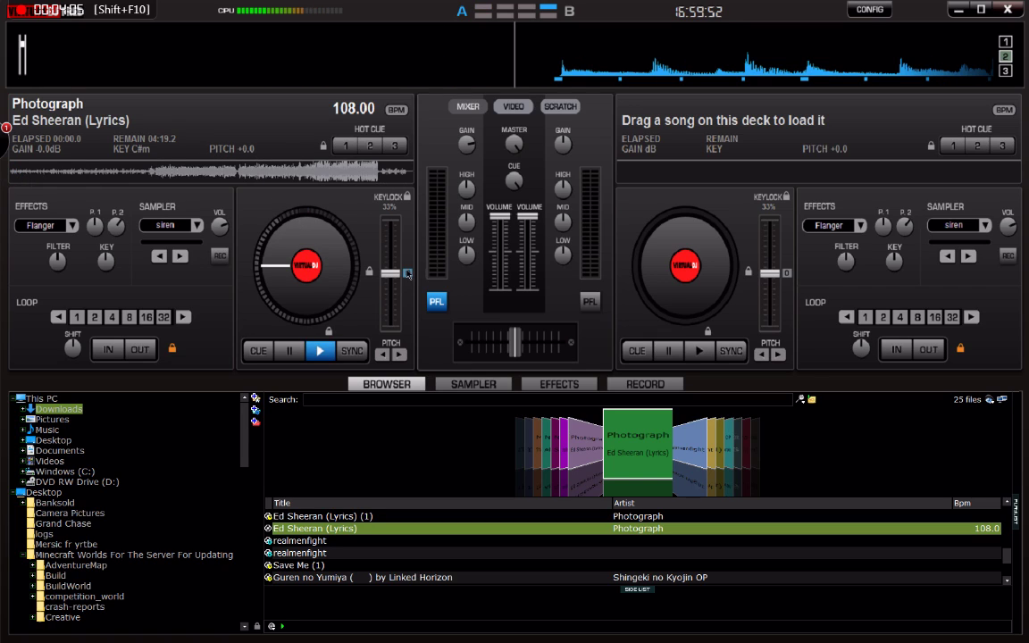
Pitch Photograph up to +23.6 (133.46 BPM), play it louder, and skip ahead.
drag(390, 281, 396, 320)
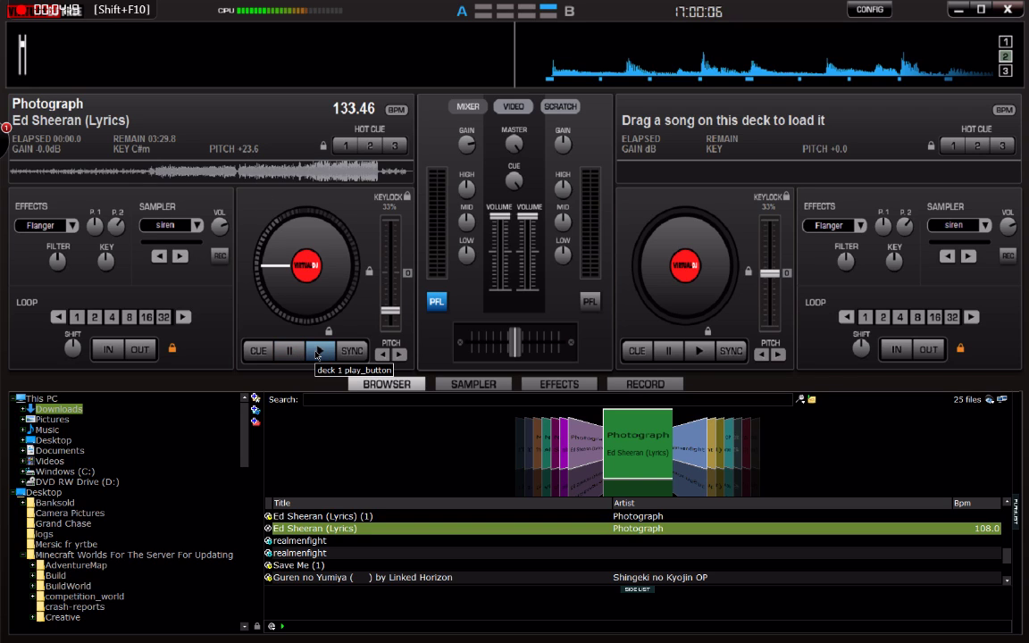
click(318, 353)
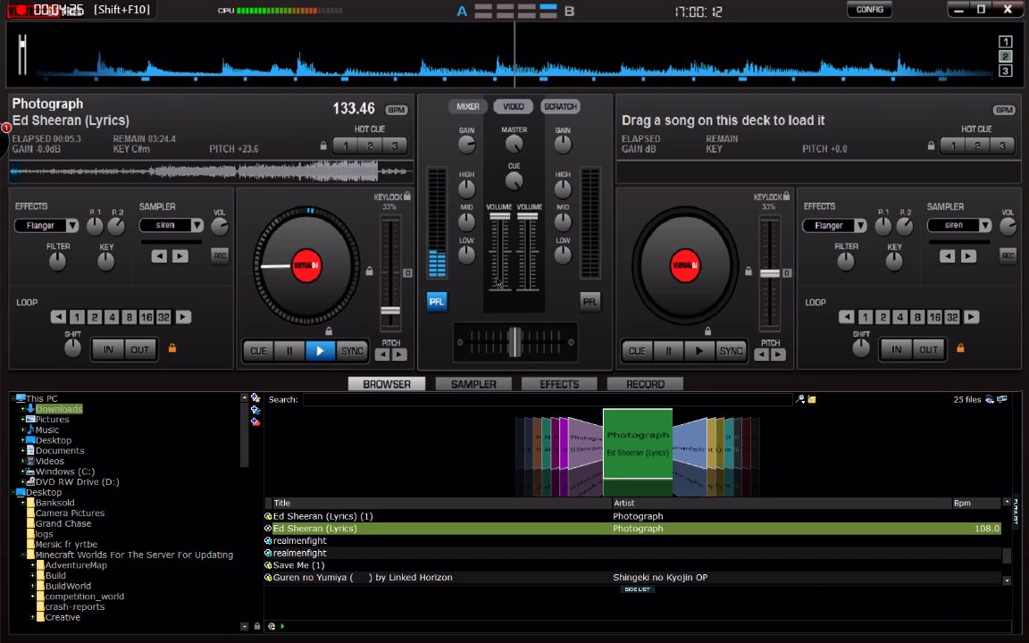
key(super+Down)
click(961, 631)
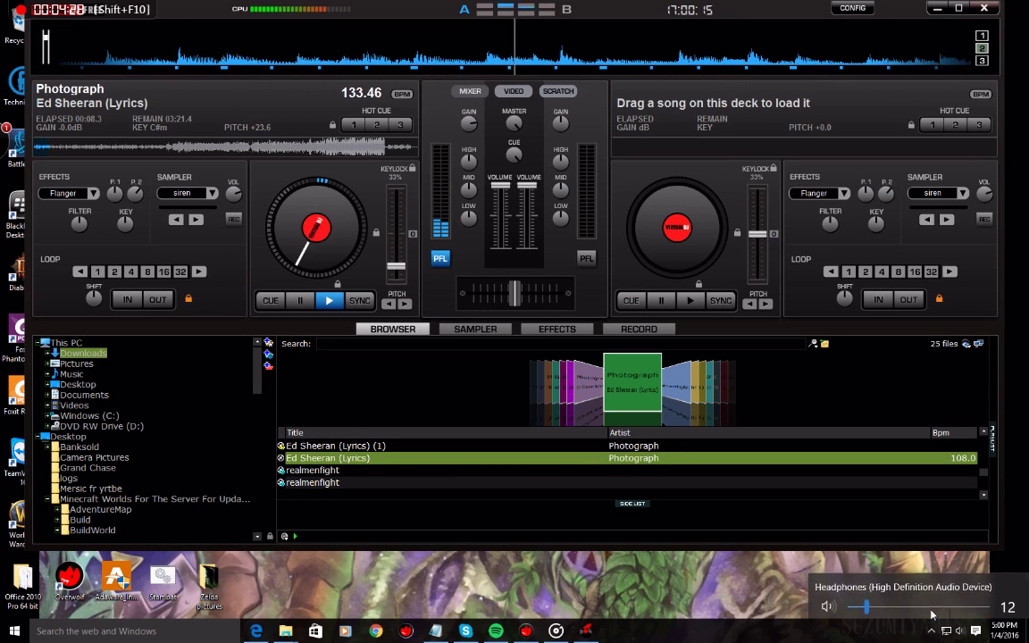
click(893, 601)
click(849, 542)
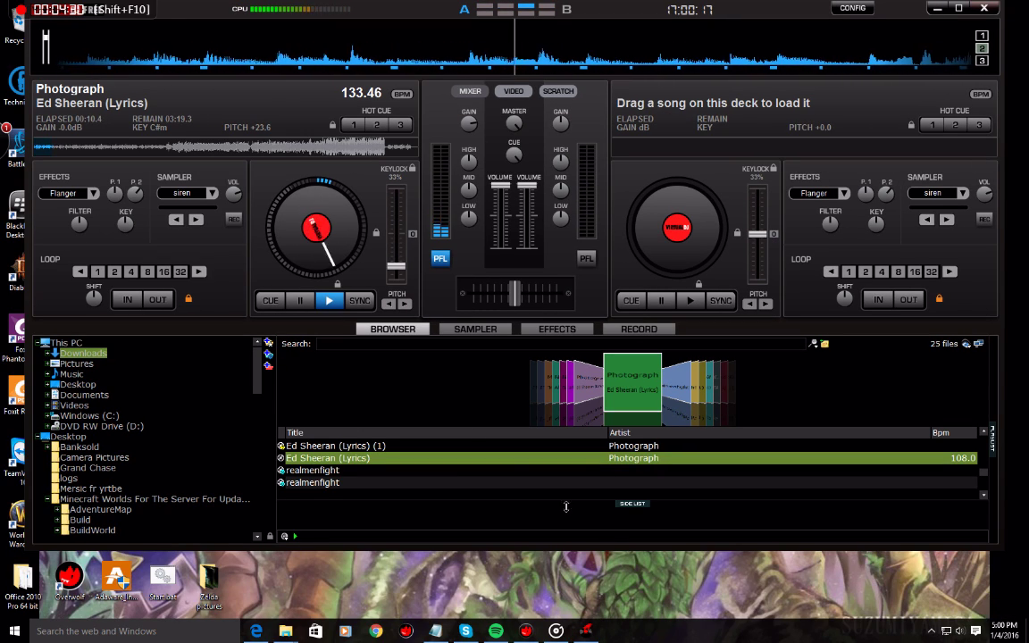
click(964, 9)
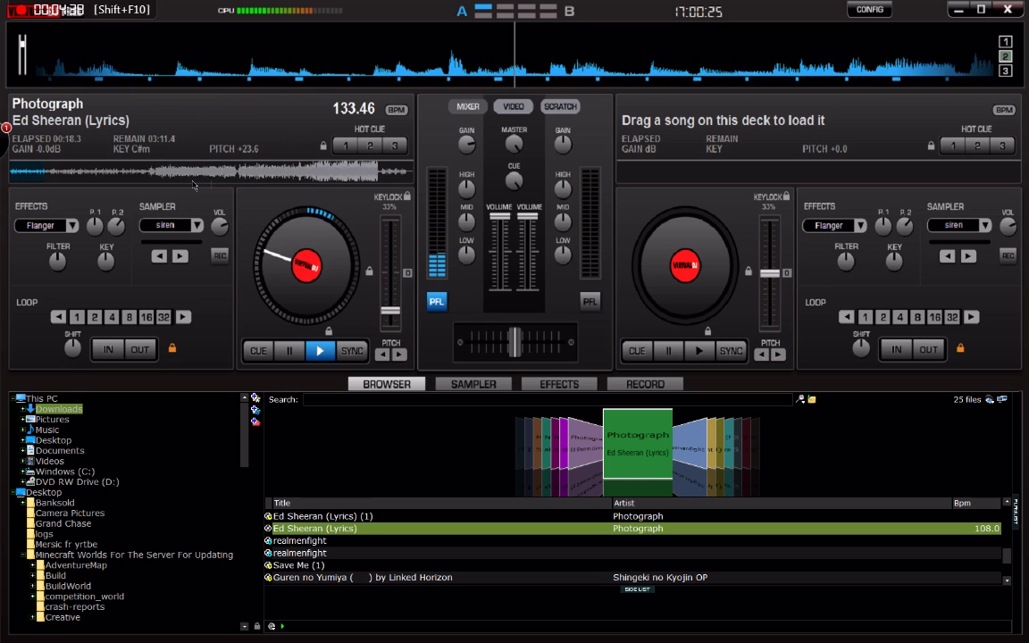
click(191, 177)
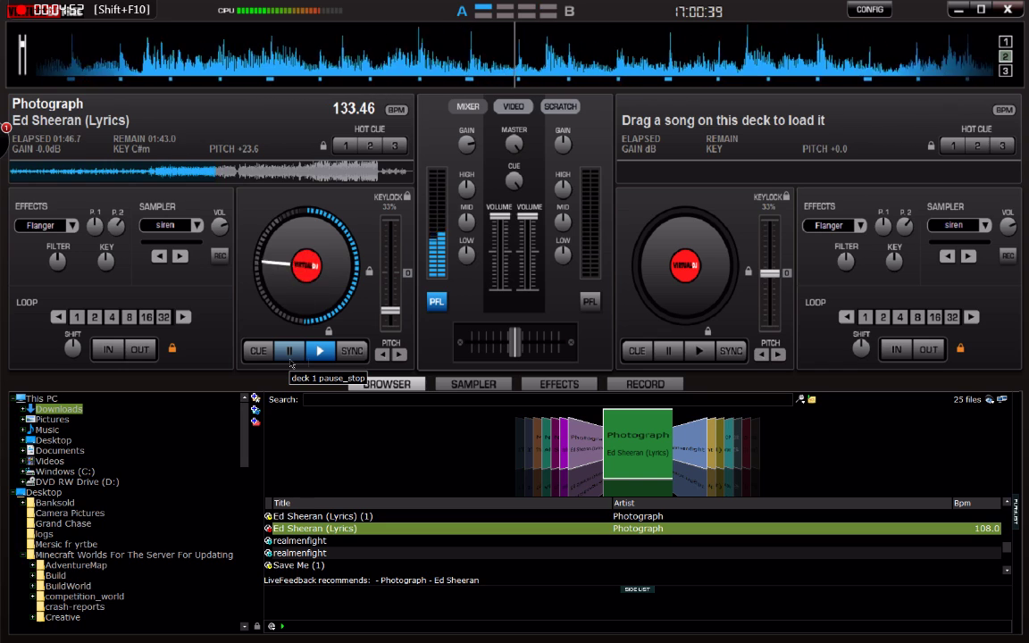
Pause Photograph, lower the system volume to about 10, and resume deck A playback.
click(289, 356)
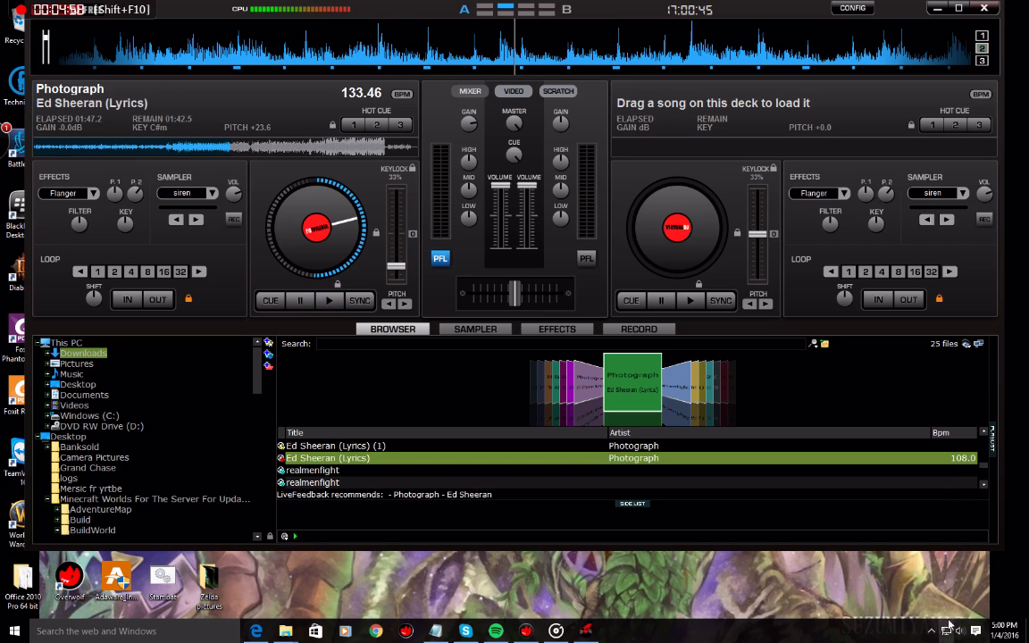
click(959, 631)
click(865, 601)
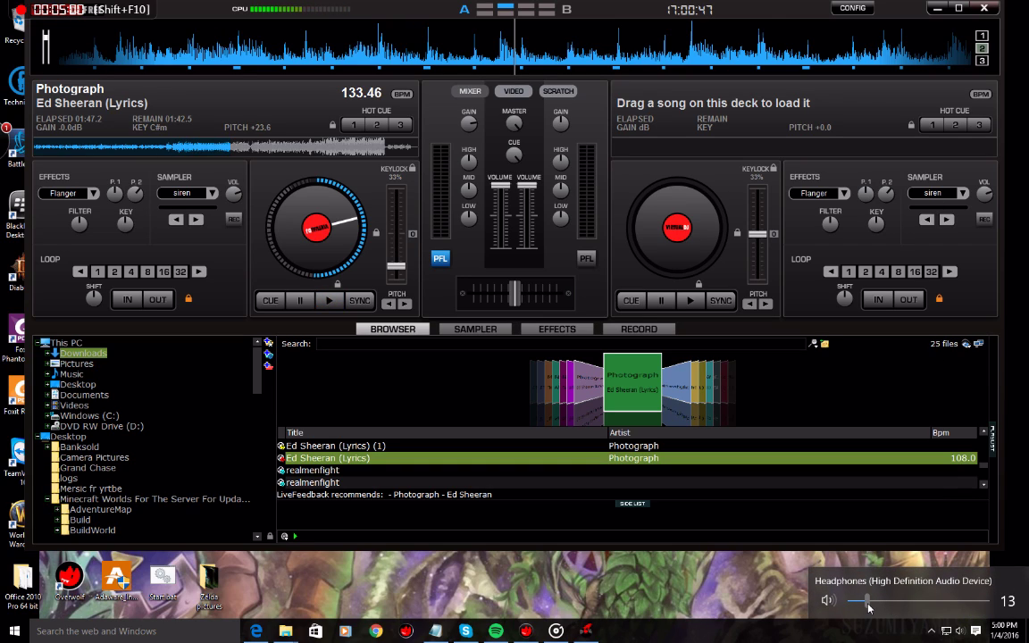
drag(868, 608, 865, 608)
key(XF86AudioLowerVolume)
click(328, 300)
click(329, 300)
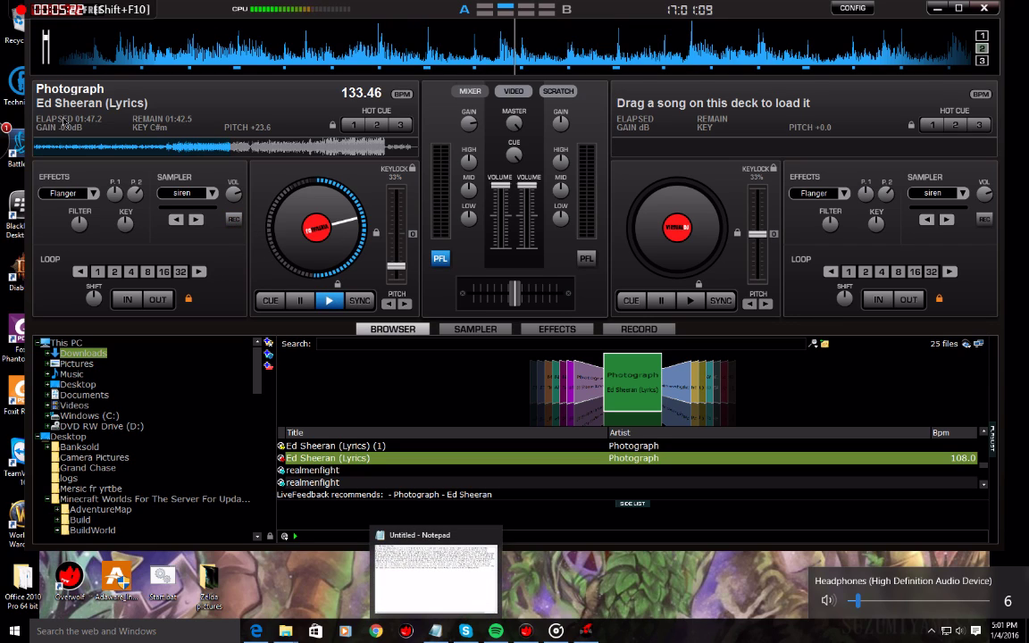
Launch PowerPoint 2010 from the taskbar search and dismiss the Office activation notice.
click(51, 630)
text(pow)
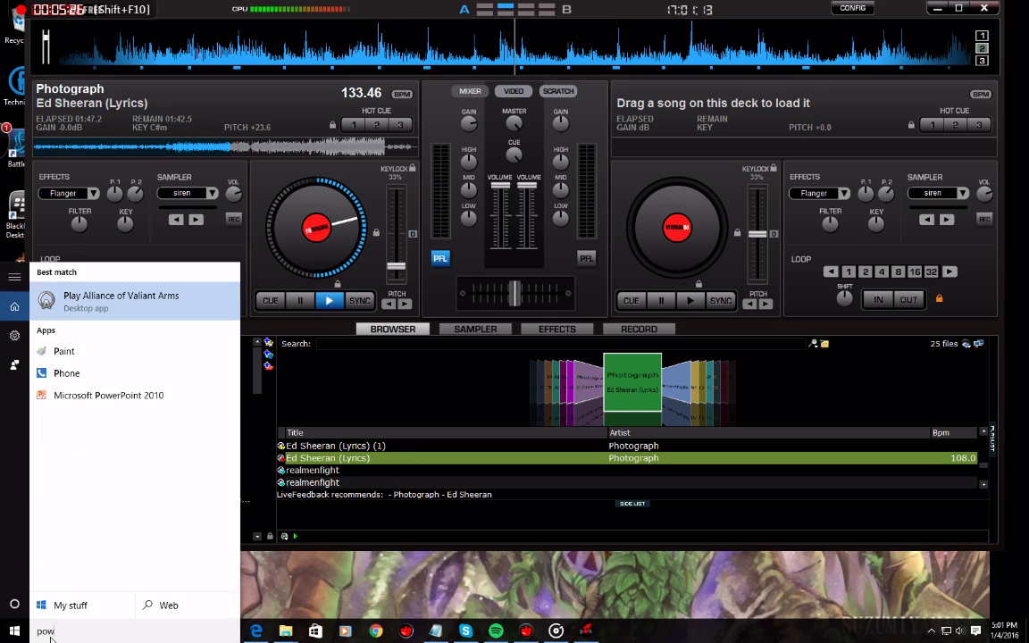
text(erpoint)
key(Return)
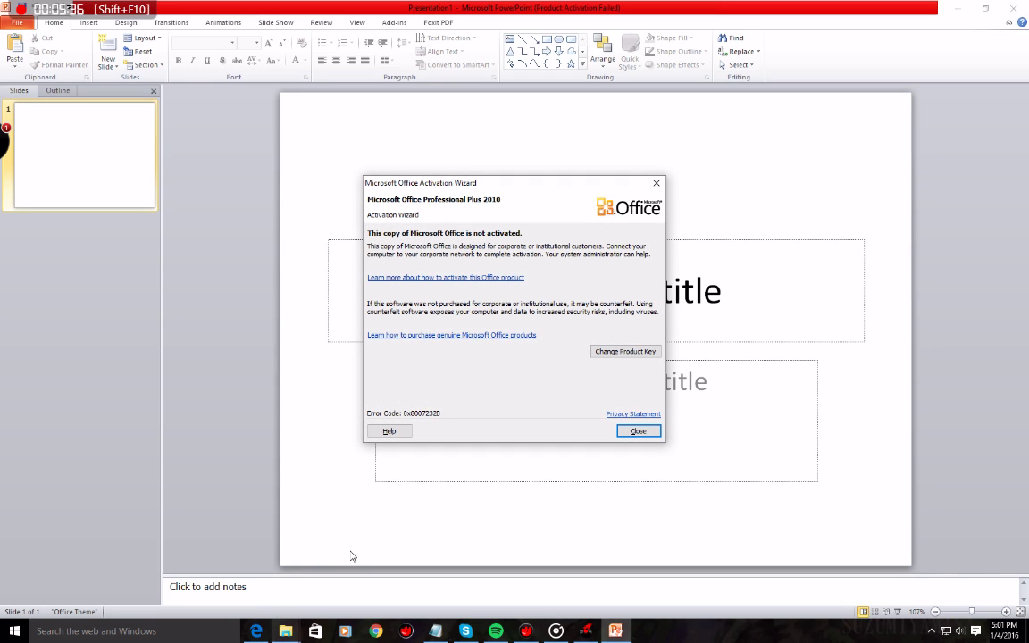
key(Escape)
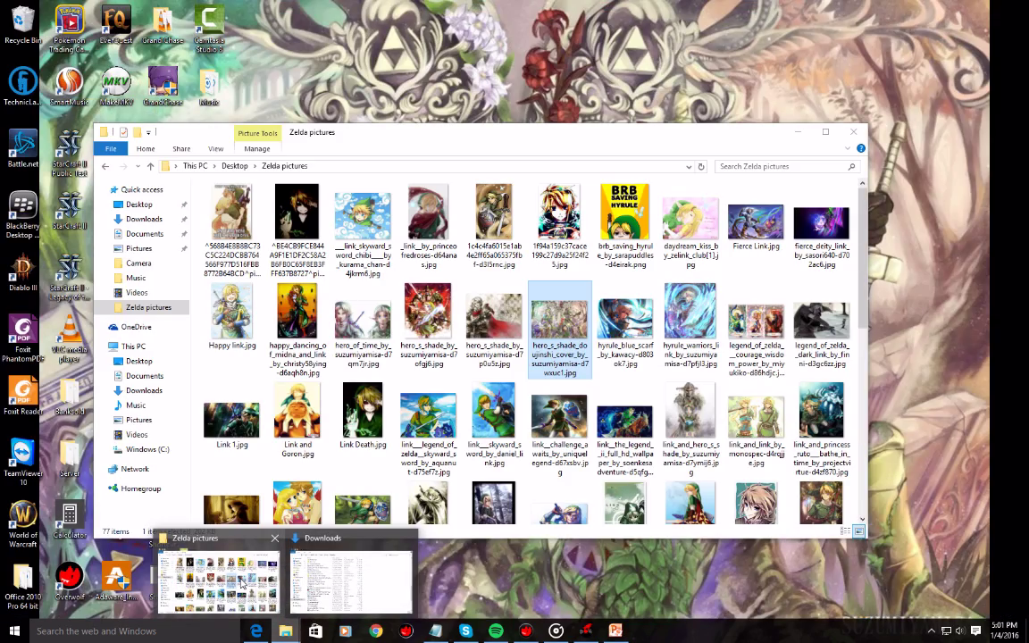
Drag Fierce Link.jpg from the Zelda pictures folder onto the blank slide.
click(219, 581)
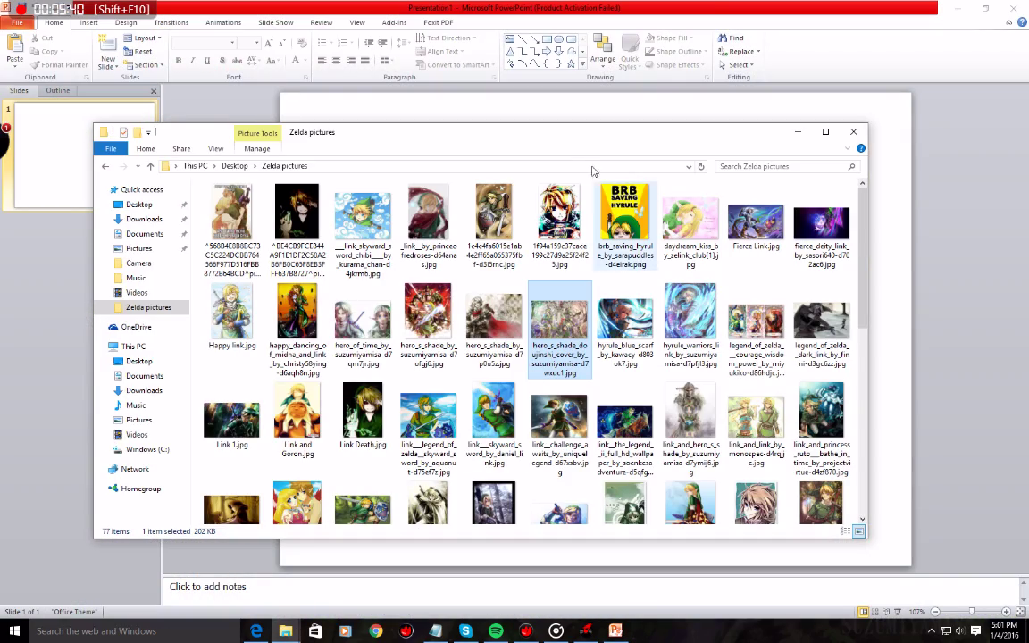
drag(562, 135, 756, 102)
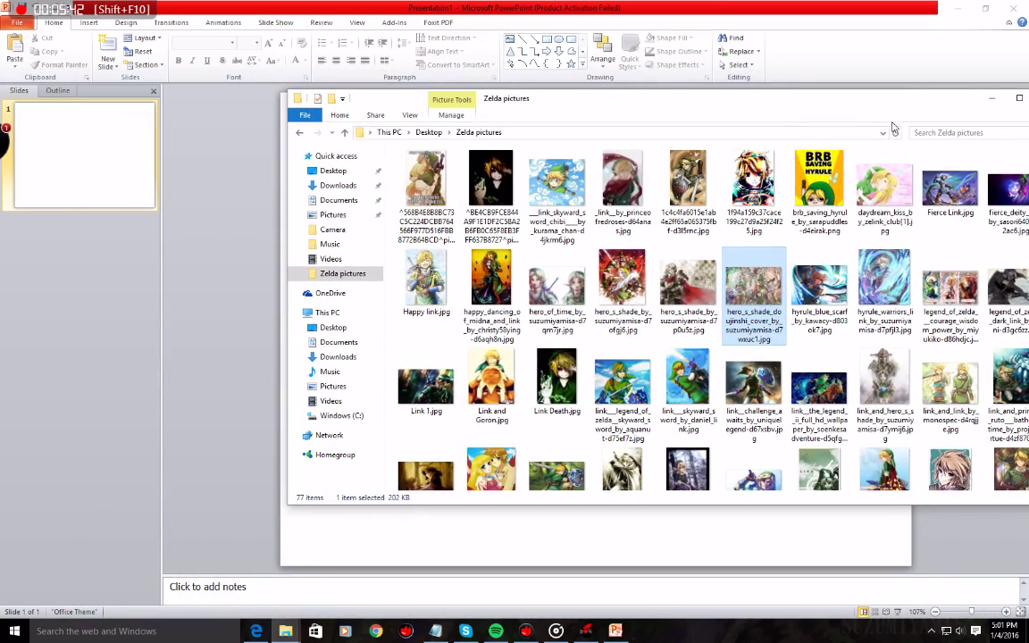
mouse_move(949, 188)
mouse_down()
mouse_move(315, 514)
mouse_move(350, 487)
mouse_up()
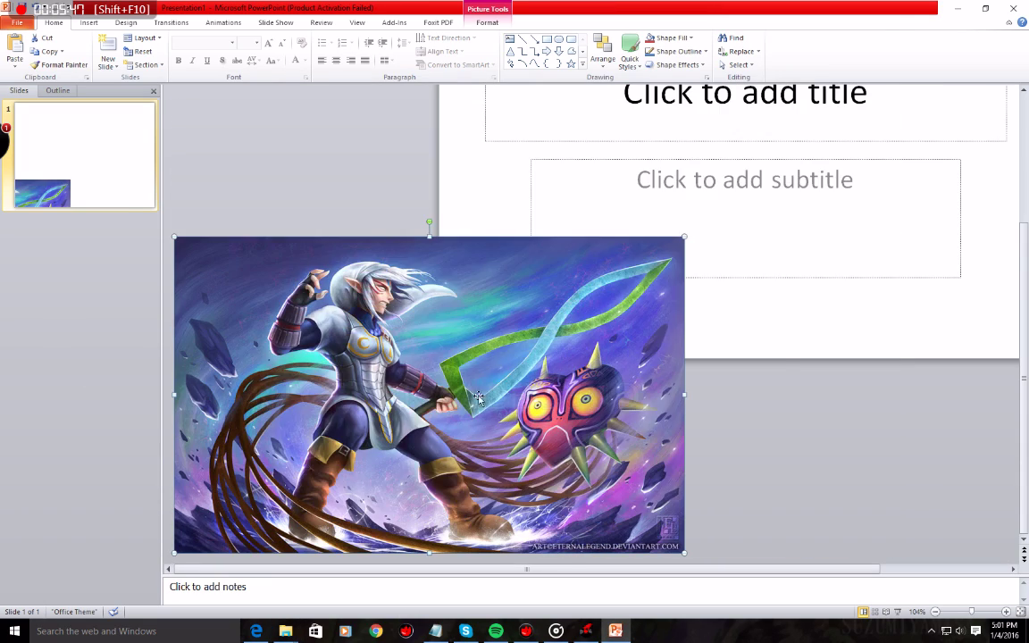
Align the picture to the slide's top-left corner and stretch it to fill the slide.
drag(533, 514, 795, 362)
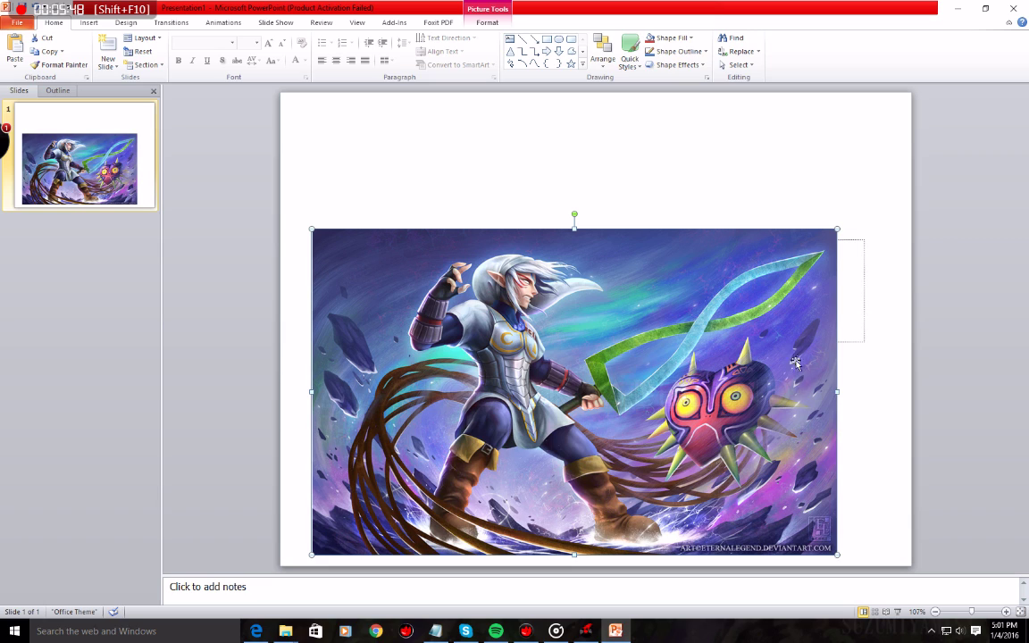
drag(504, 405, 468, 268)
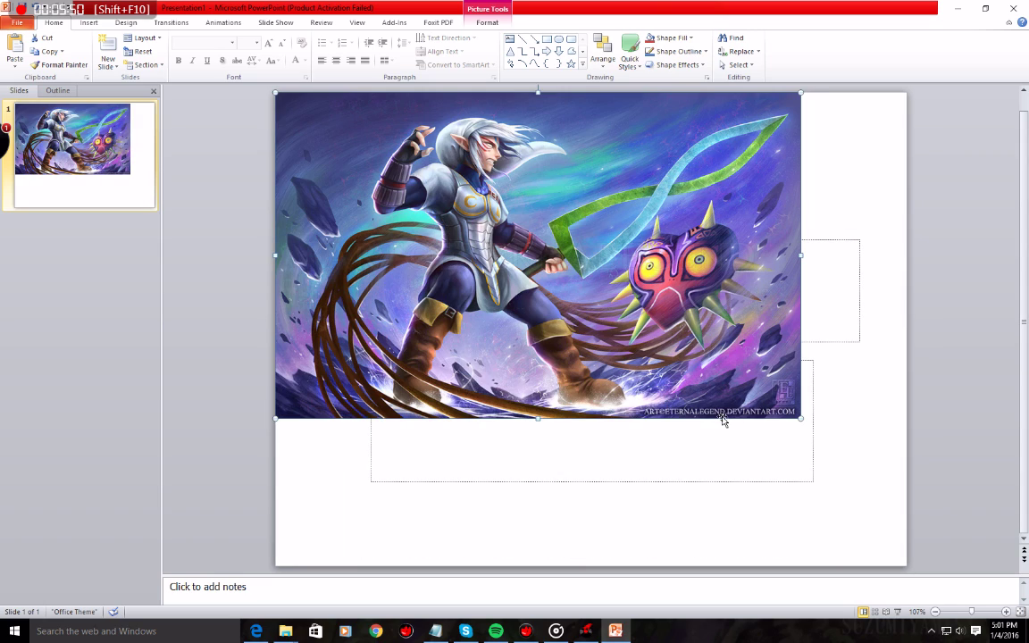
mouse_move(801, 418)
mouse_down()
mouse_move(778, 488)
mouse_move(804, 487)
mouse_up()
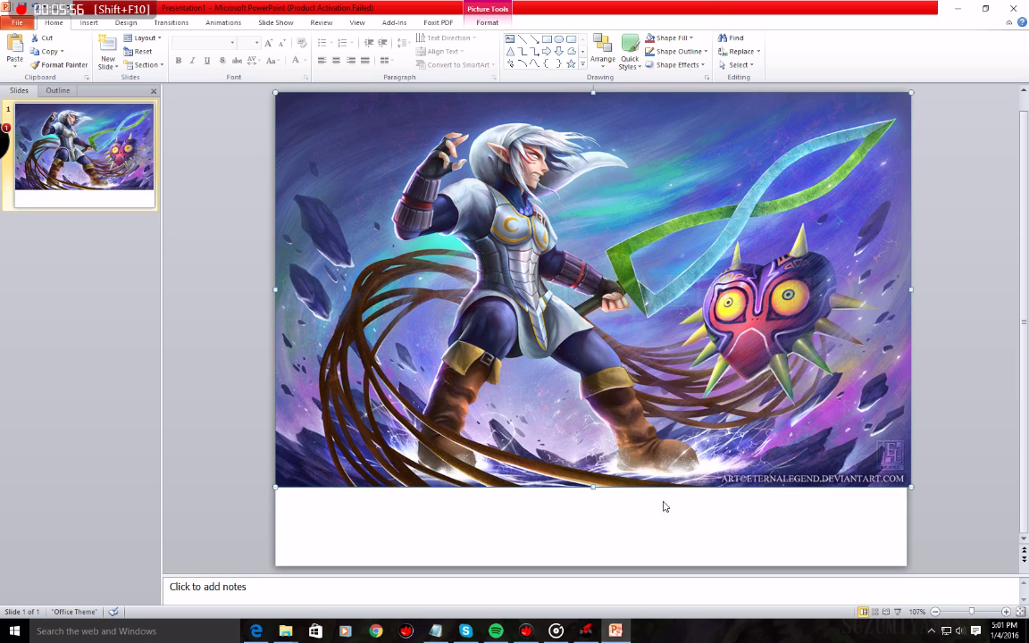
drag(593, 488, 597, 567)
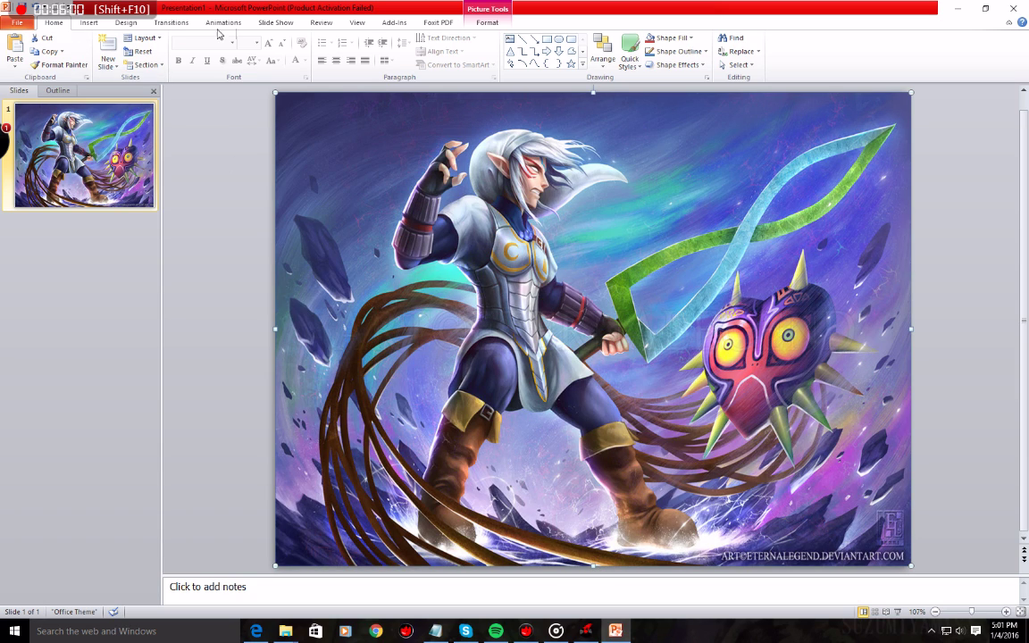
click(247, 22)
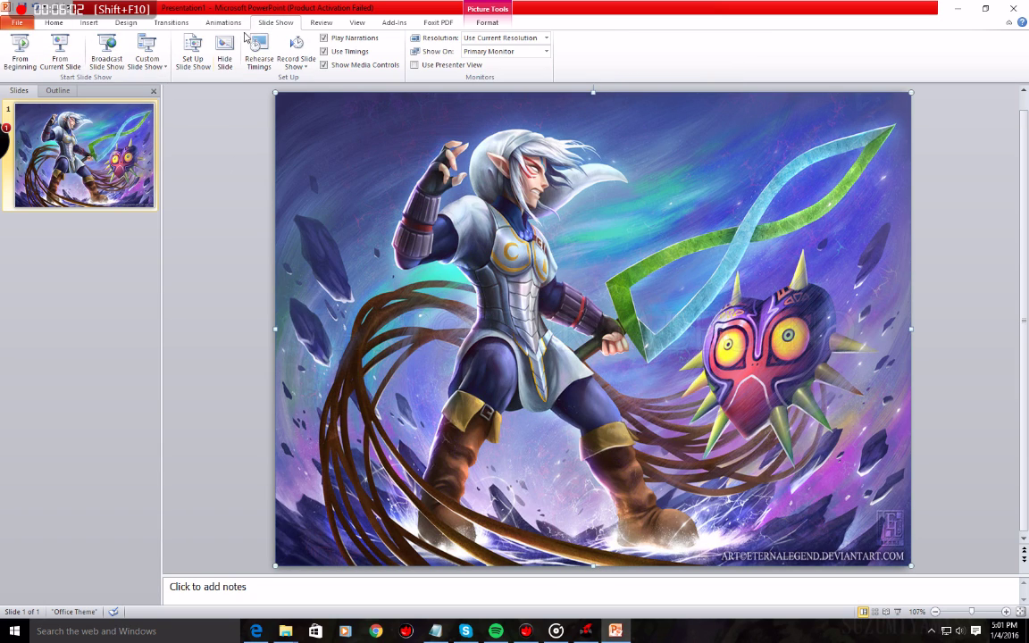
click(21, 54)
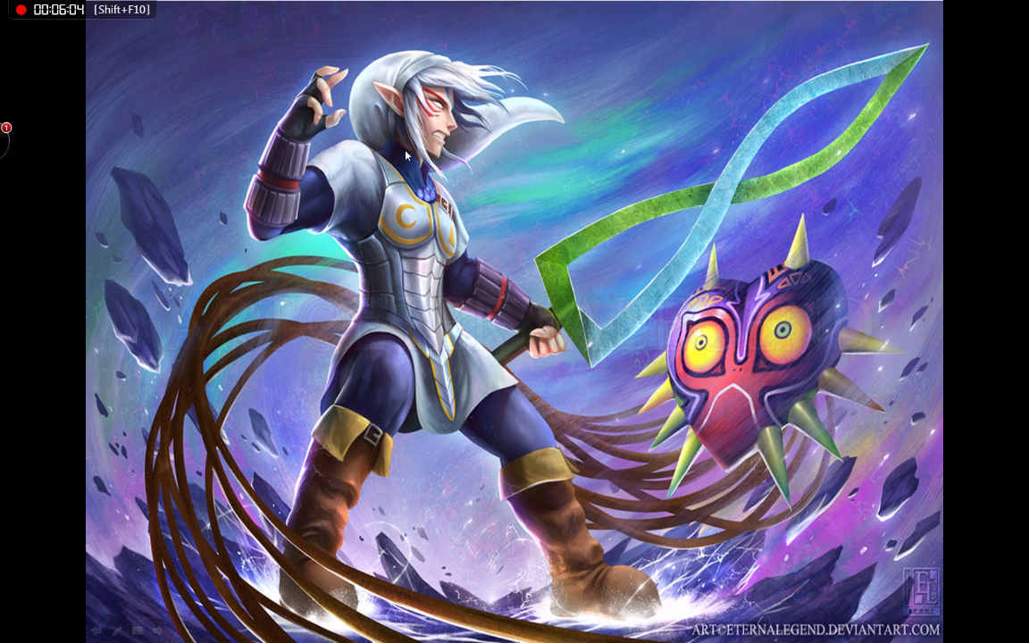
click(627, 207)
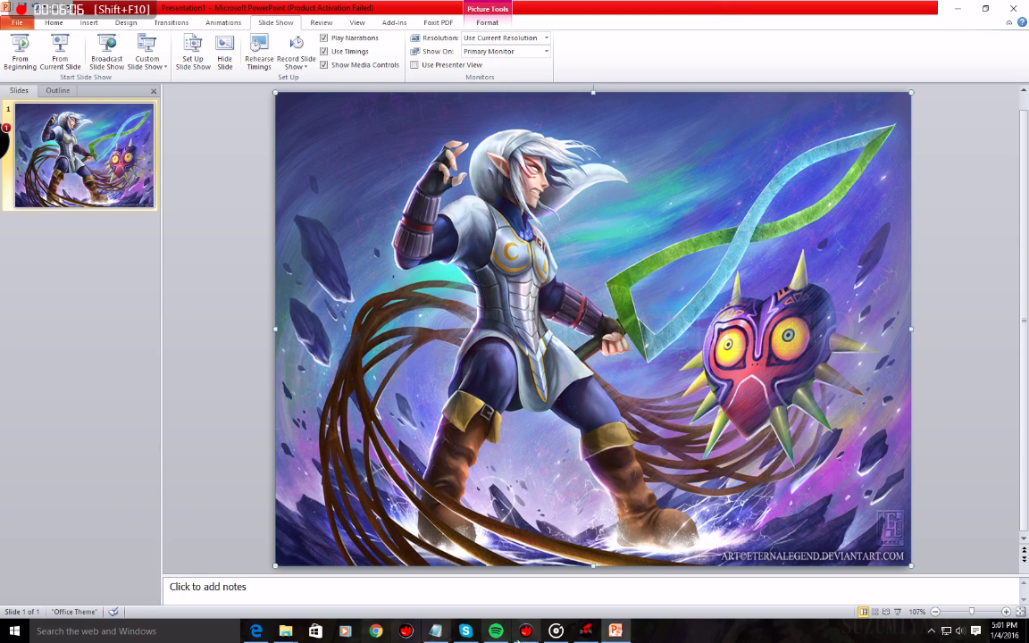
click(585, 631)
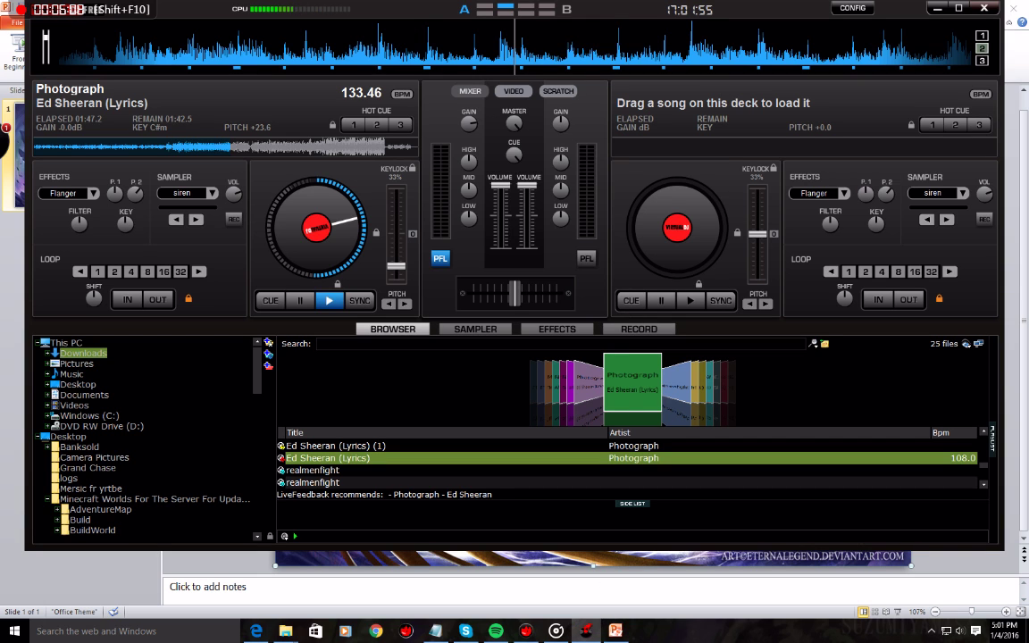
mouse_move(615, 7)
mouse_down()
mouse_move(863, 44)
mouse_move(1028, 44)
mouse_up()
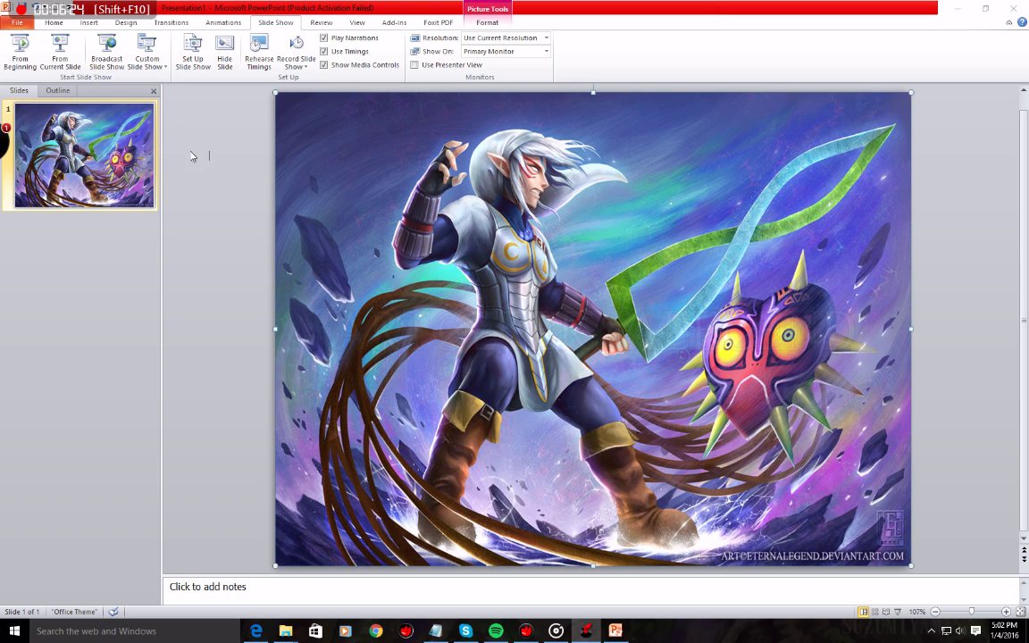
click(18, 56)
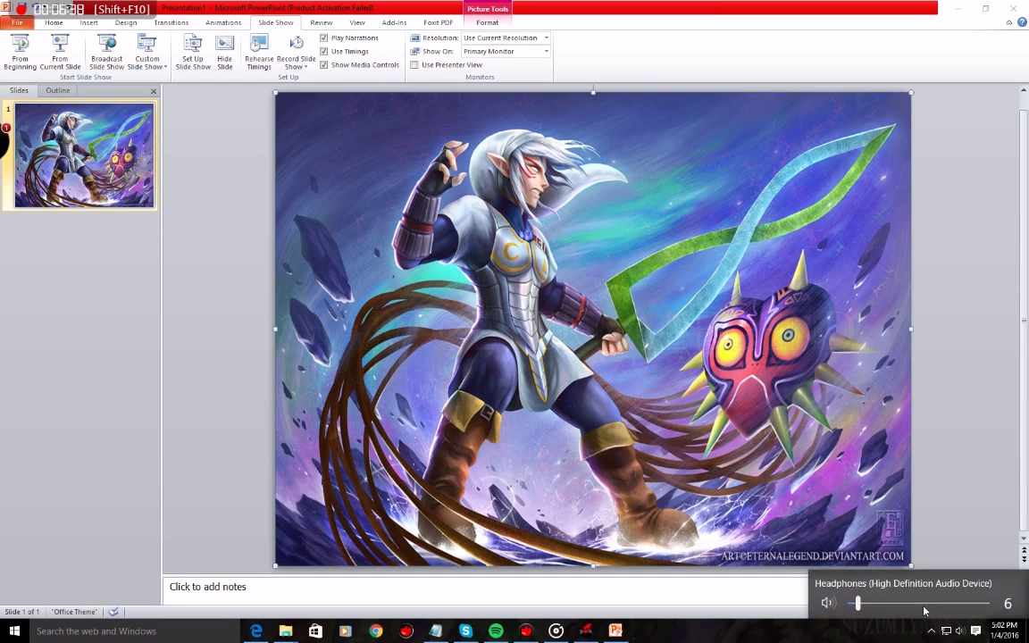
Play the Zelda slideshow full screen from the beginning to the end, then return to VirtualDJ.
click(13, 44)
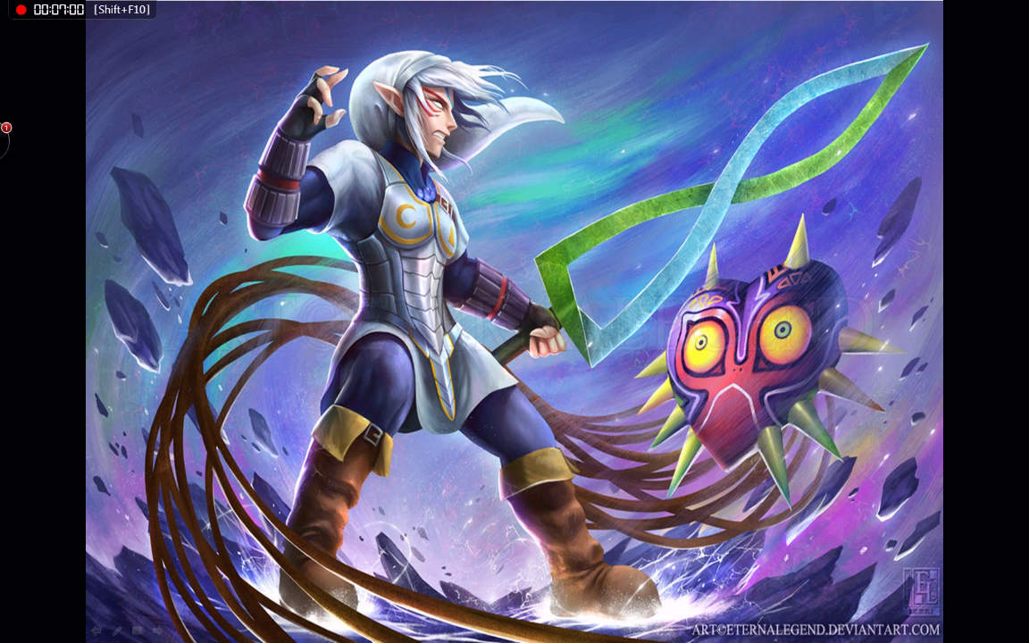
click(442, 204)
click(411, 205)
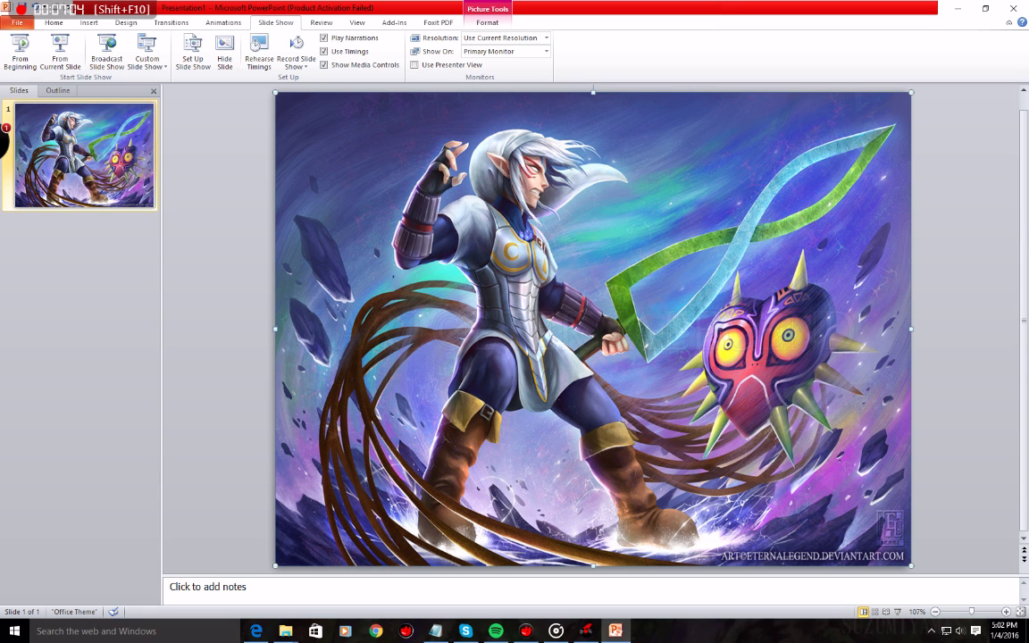
key(alt+Tab)
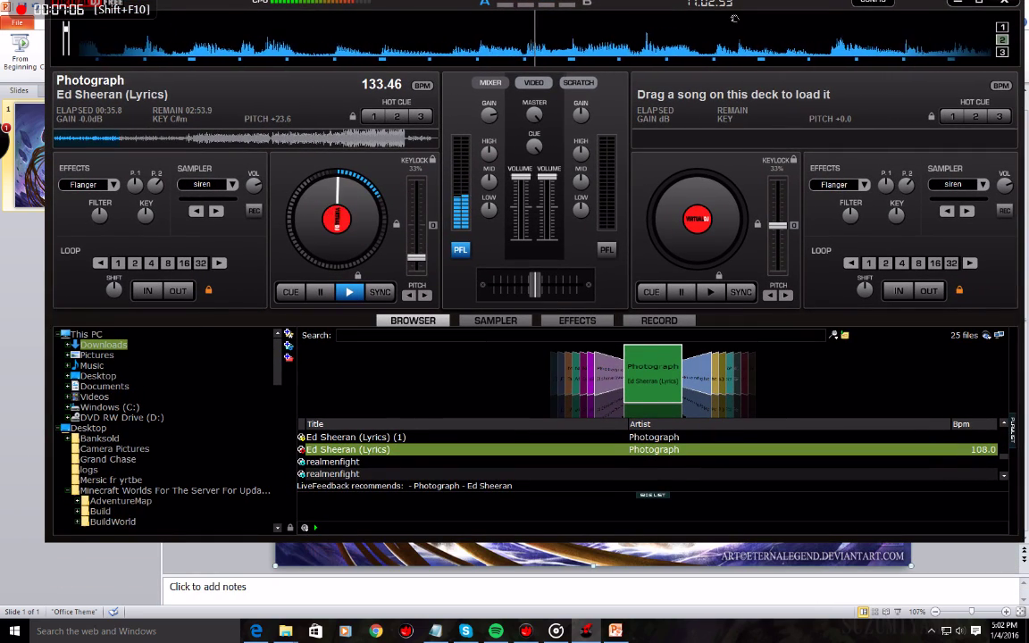
Load Sarcasm (1) onto deck B, set its pitch to +23.6, and play it.
click(988, 13)
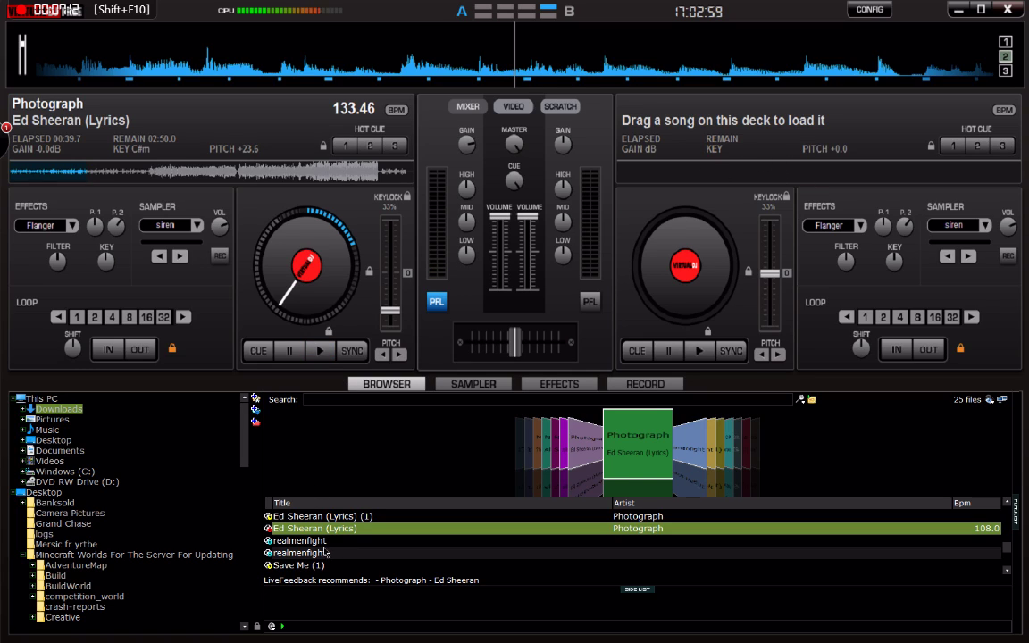
scroll(320, 555, up, 1)
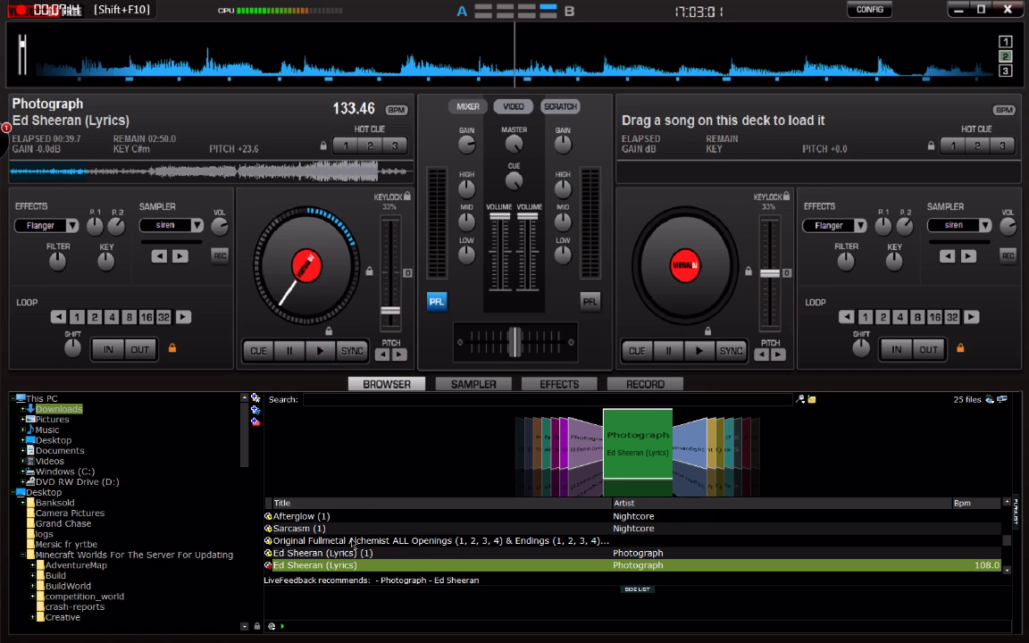
scroll(322, 547, up, 1)
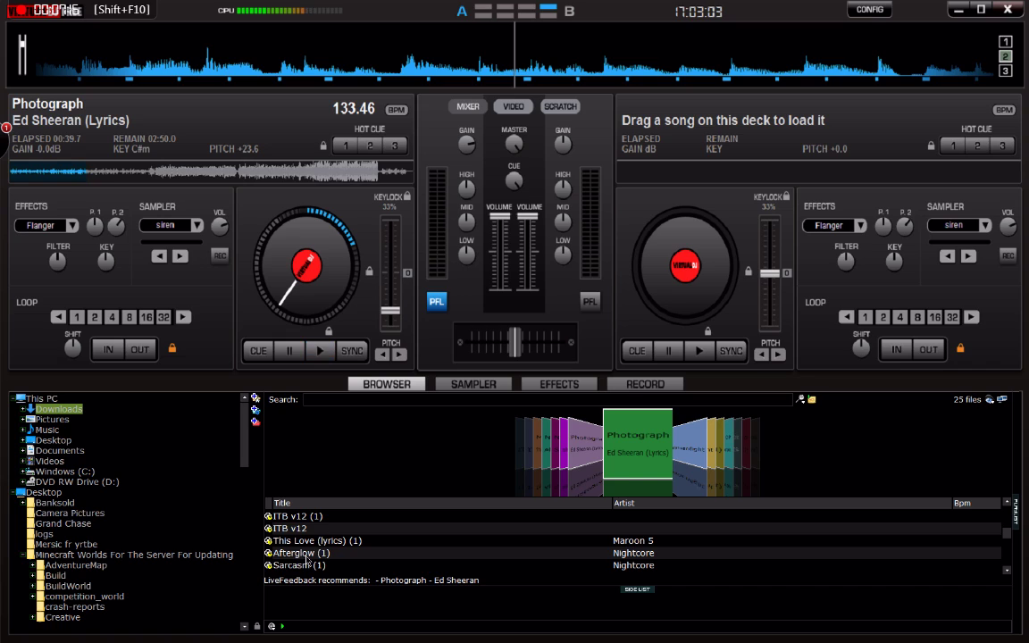
drag(309, 566, 677, 241)
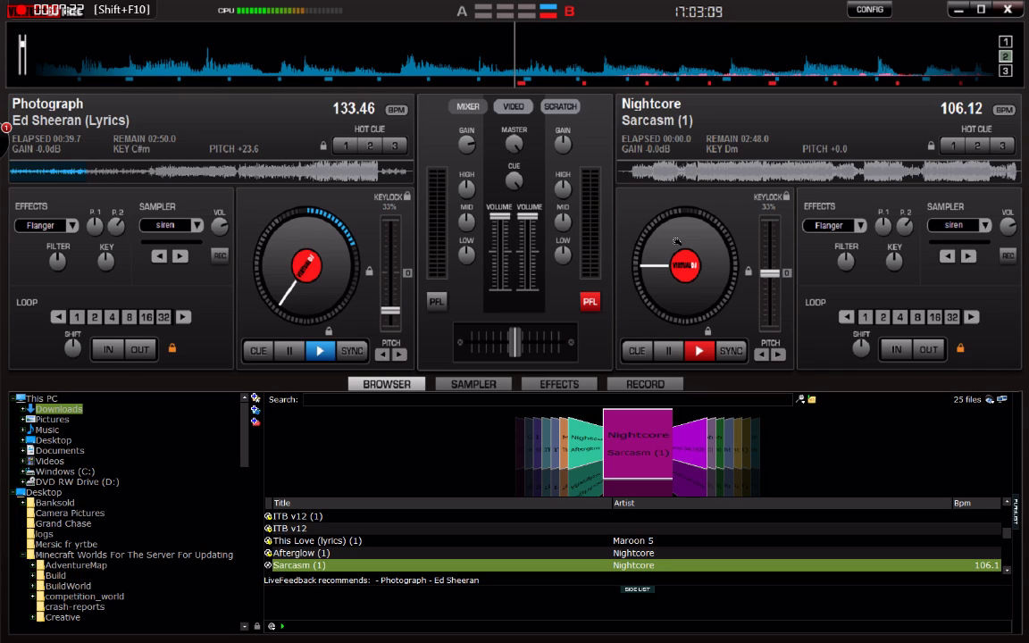
drag(769, 273, 777, 312)
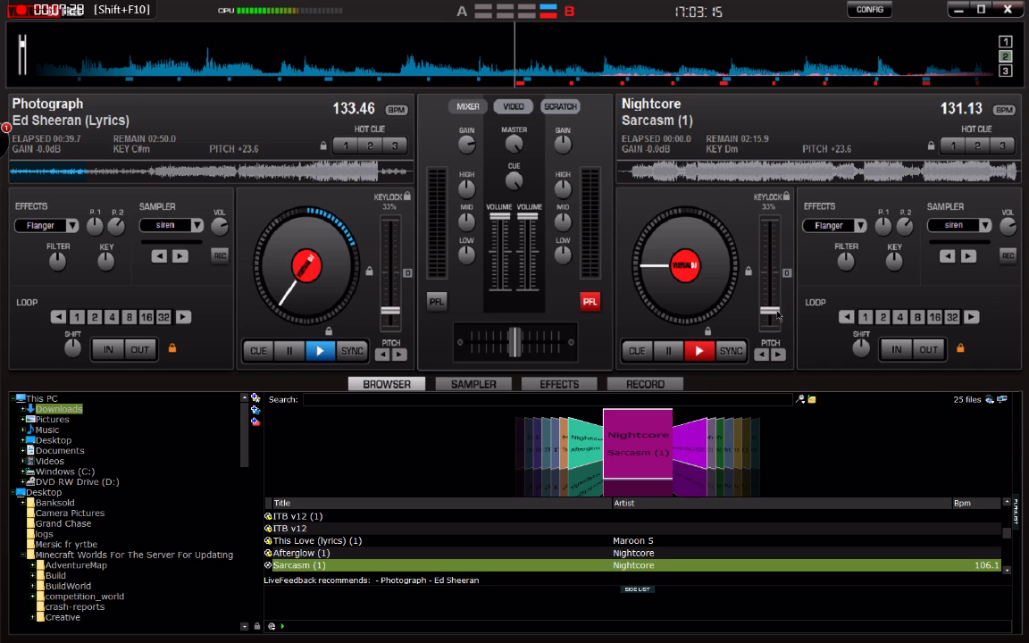
click(699, 351)
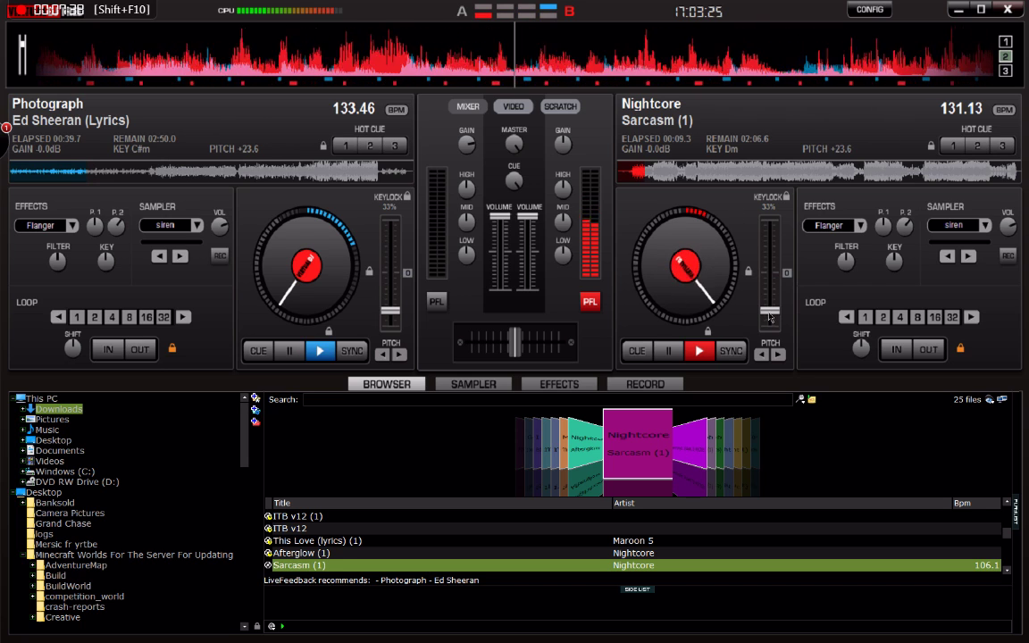
Bring Sarcasm (1) back to 105.41 BPM, then play it alongside Photograph.
drag(775, 314, 774, 277)
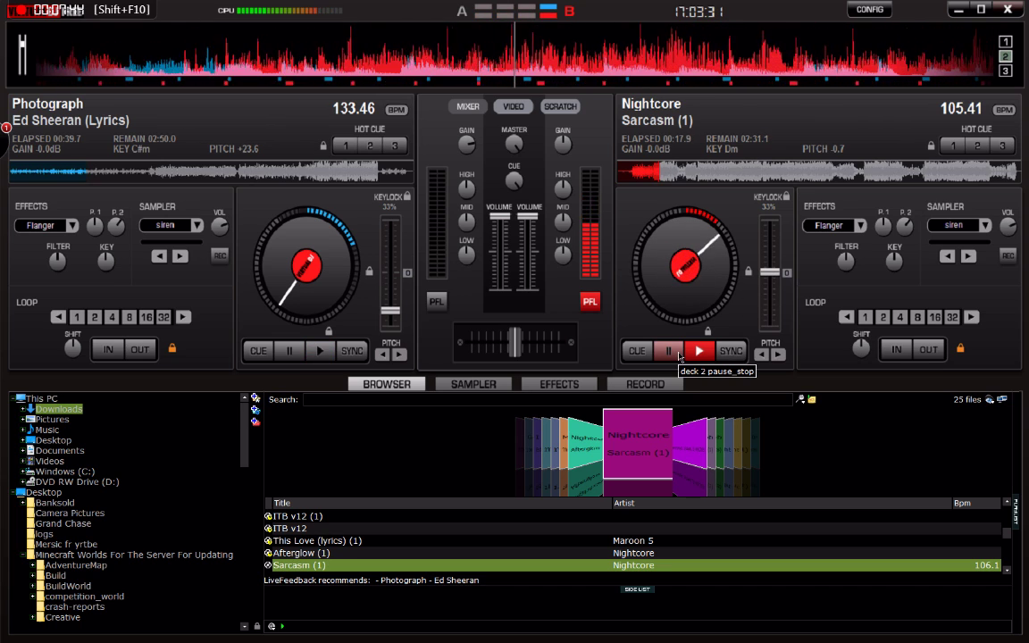
click(676, 354)
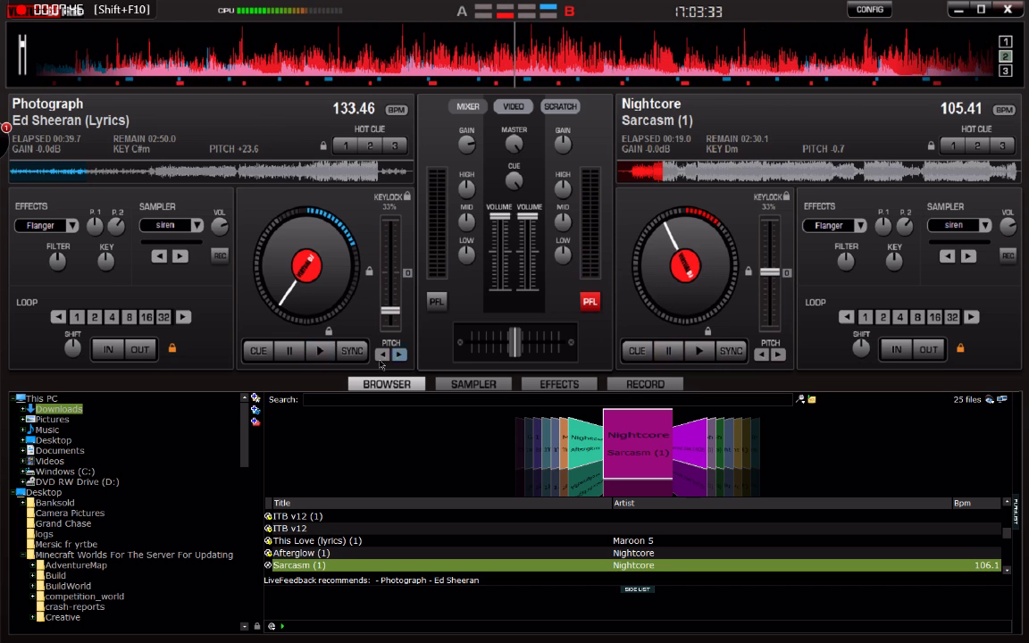
click(317, 353)
click(731, 353)
Lower deck B's volume and bring it back up, then stop both decks.
drag(528, 216, 530, 254)
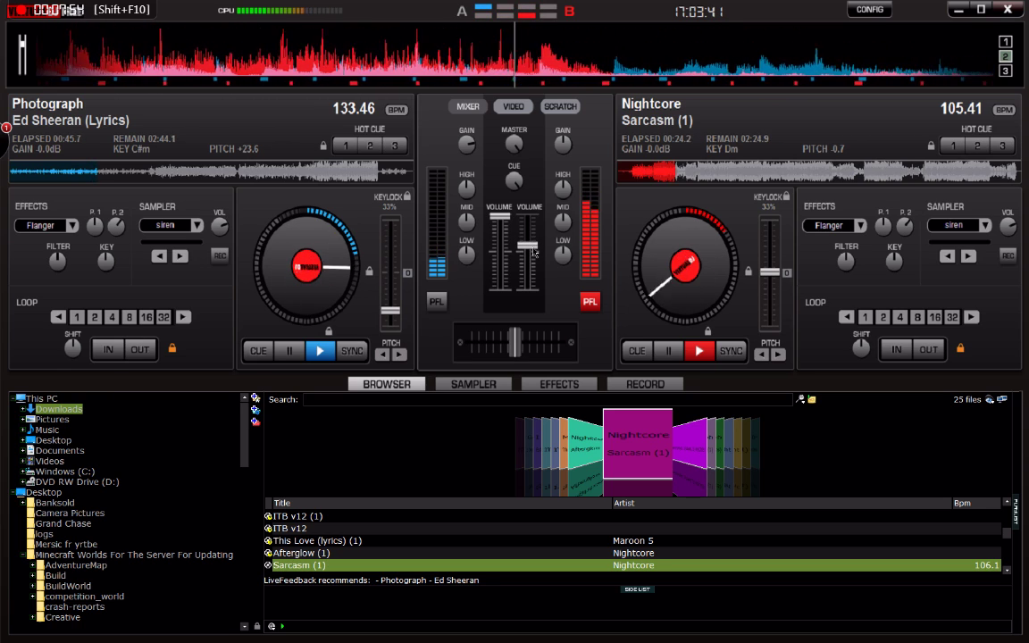
drag(533, 254, 534, 256)
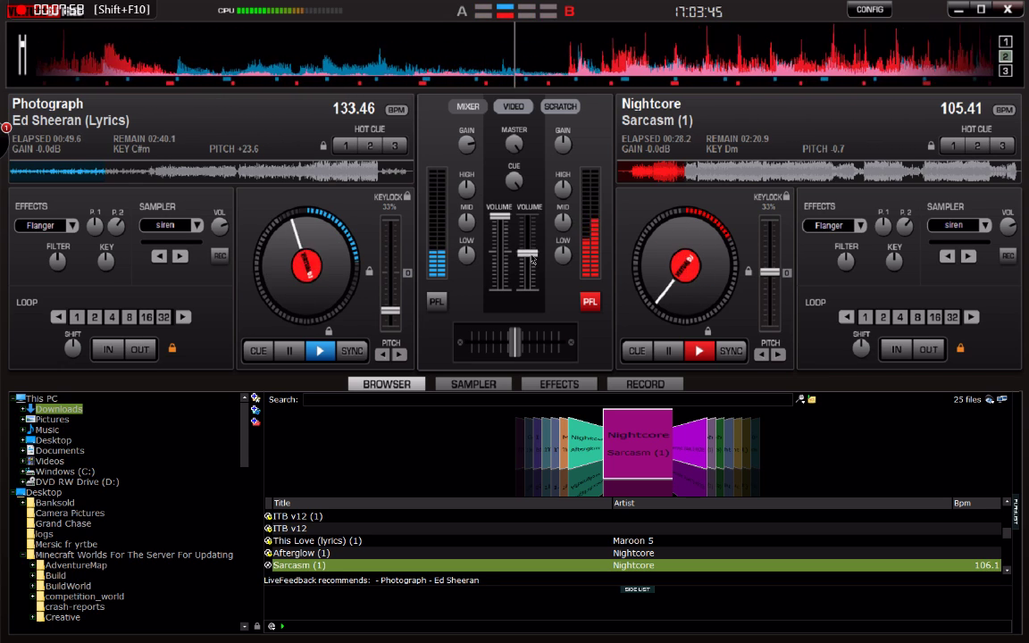
drag(533, 255, 530, 260)
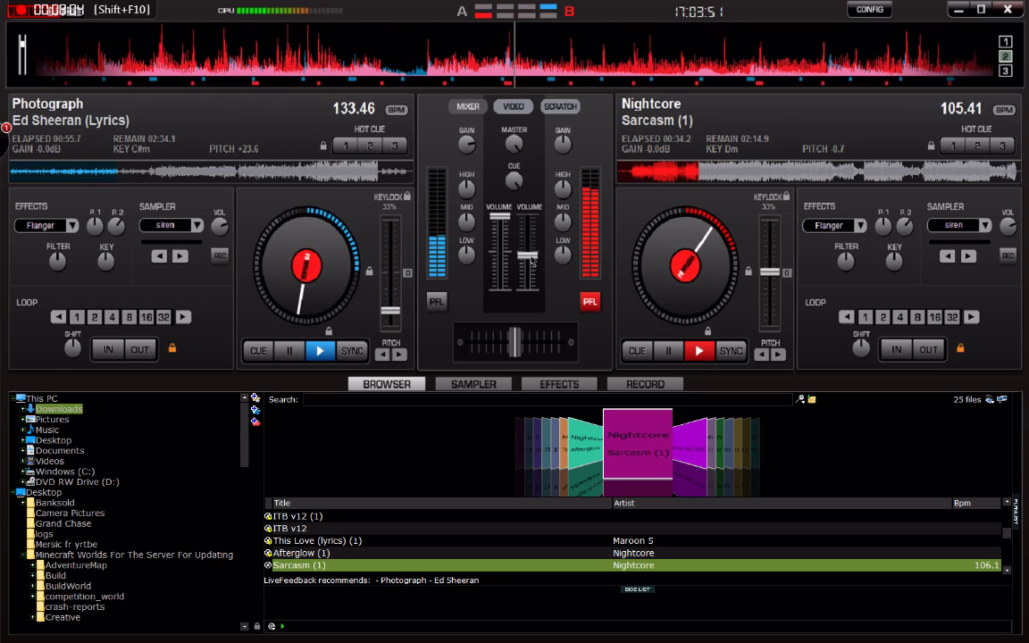
drag(531, 261, 532, 217)
click(668, 351)
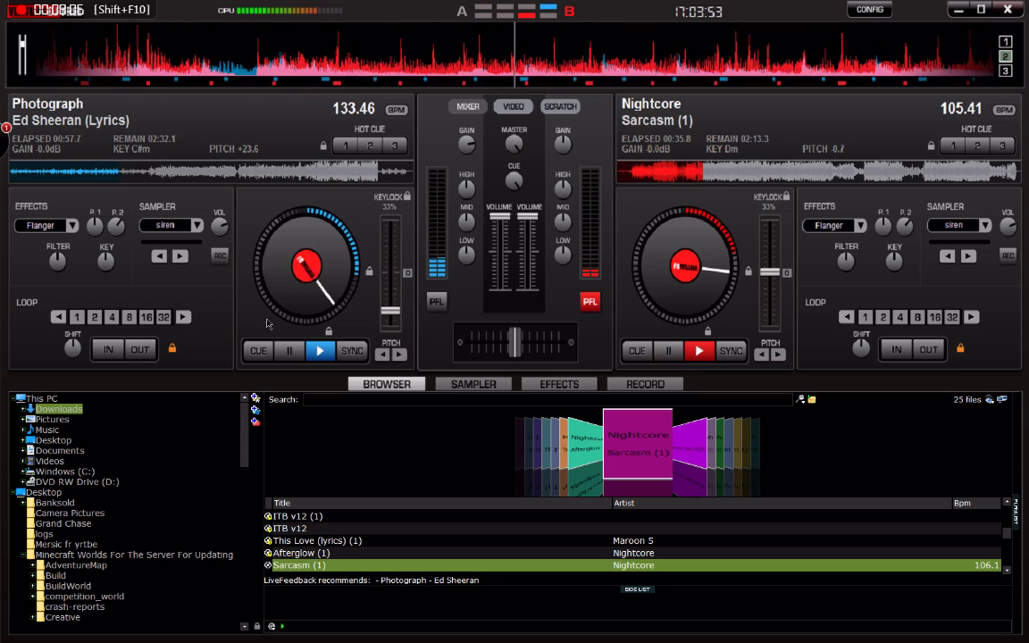
click(292, 355)
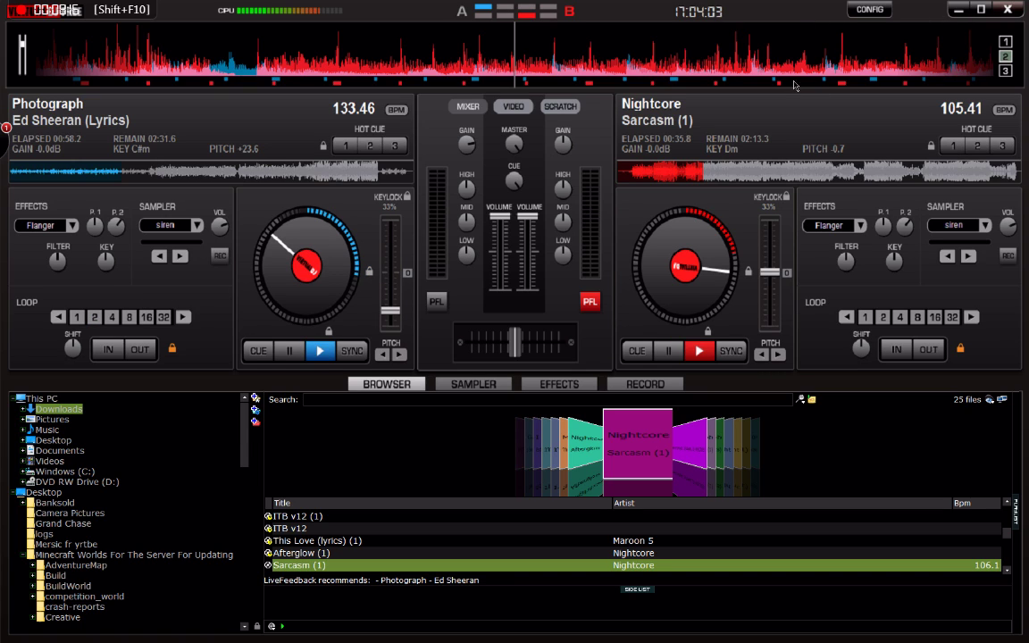
Minimize VirtualDJ, close PowerPoint without saving, and close the Zelda pictures folder.
click(956, 14)
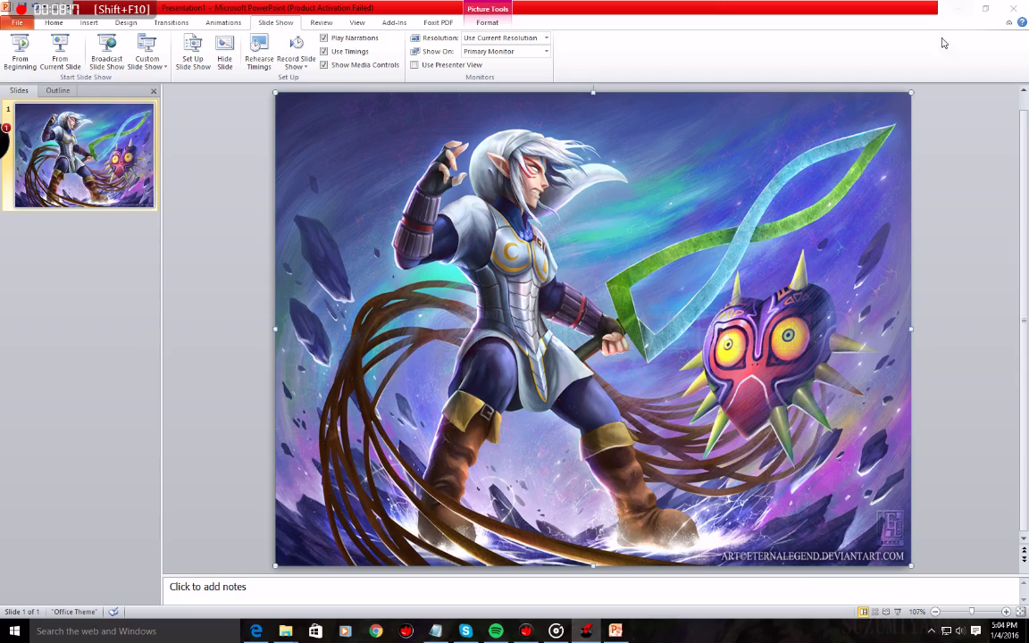
click(1013, 8)
click(506, 330)
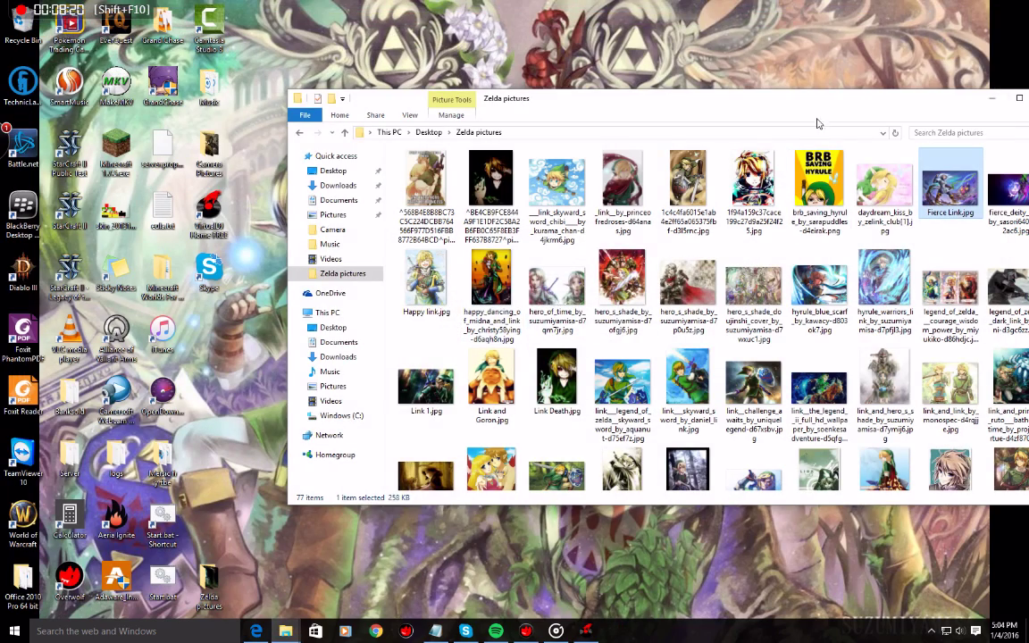
mouse_move(723, 99)
mouse_down()
mouse_move(429, 100)
mouse_move(613, 101)
mouse_up()
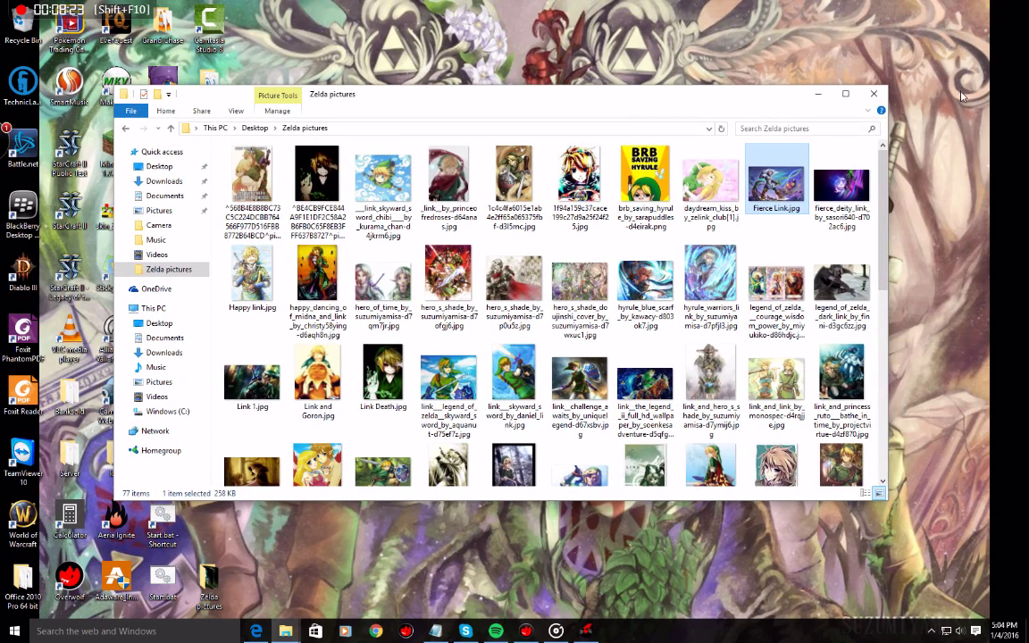
click(875, 94)
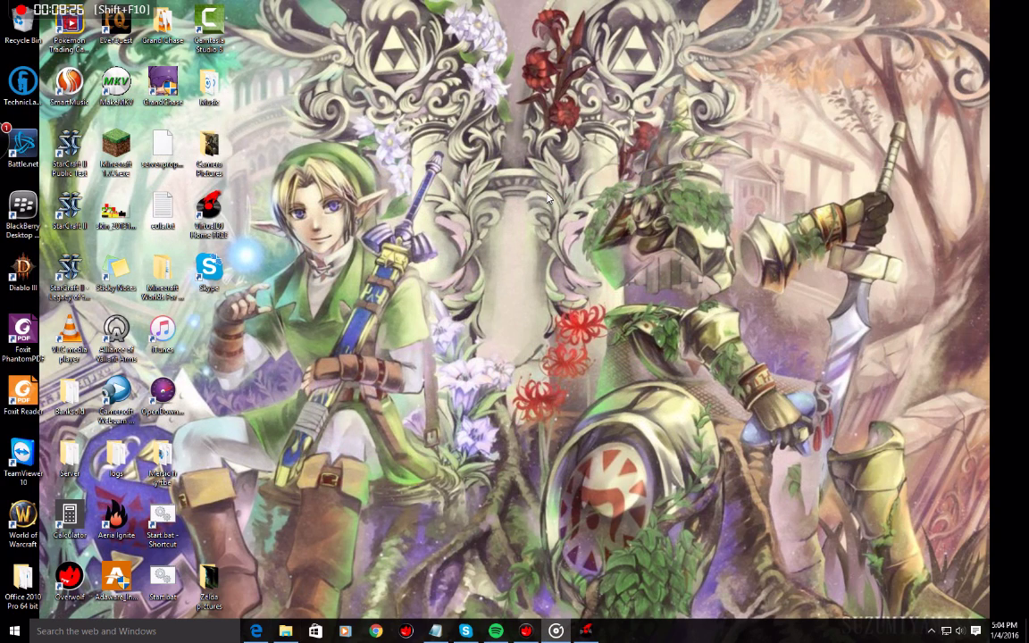